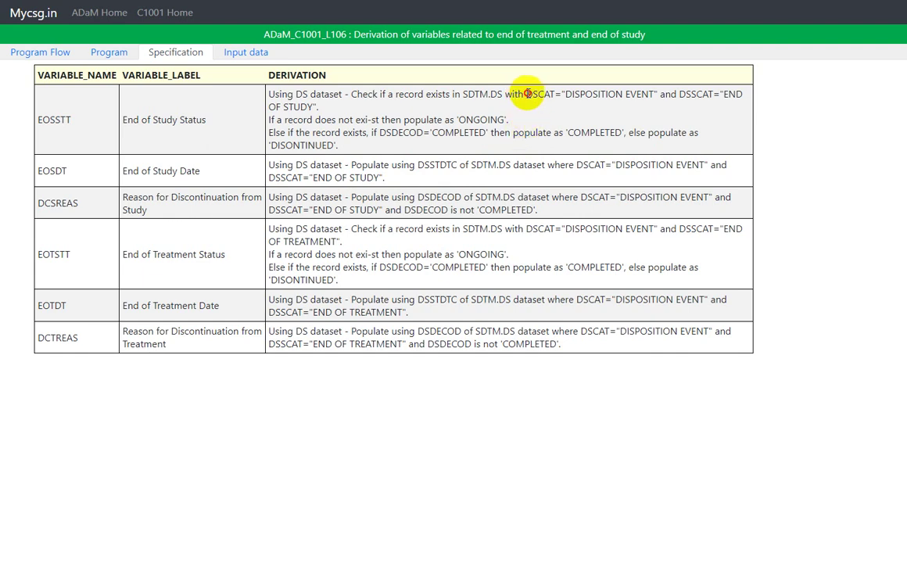
Step: Highlight the DSCAT and DSSCAT condition in the EOSSTT derivation, and switch to the ADaM_C1001_L106_filterable_data workbook in Excel
drag(526, 95, 317, 107)
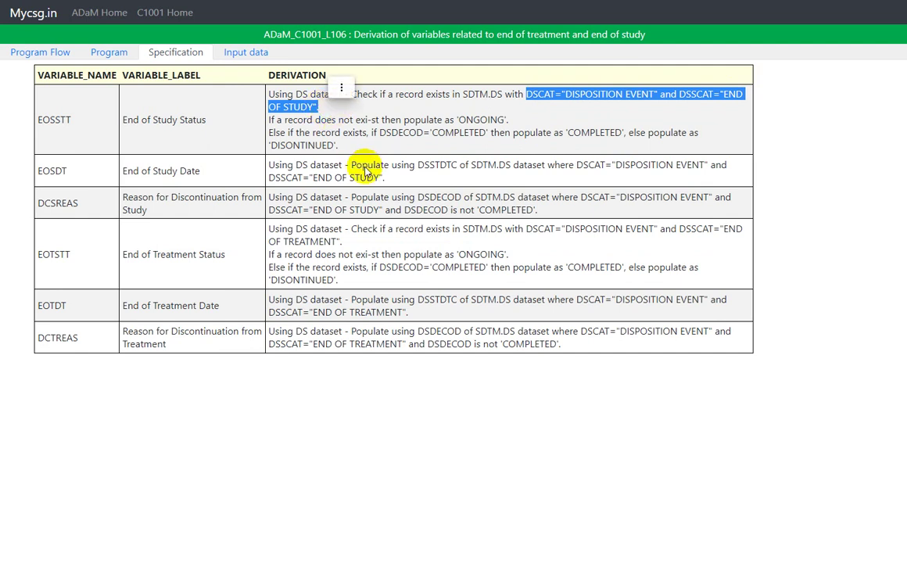
click(407, 180)
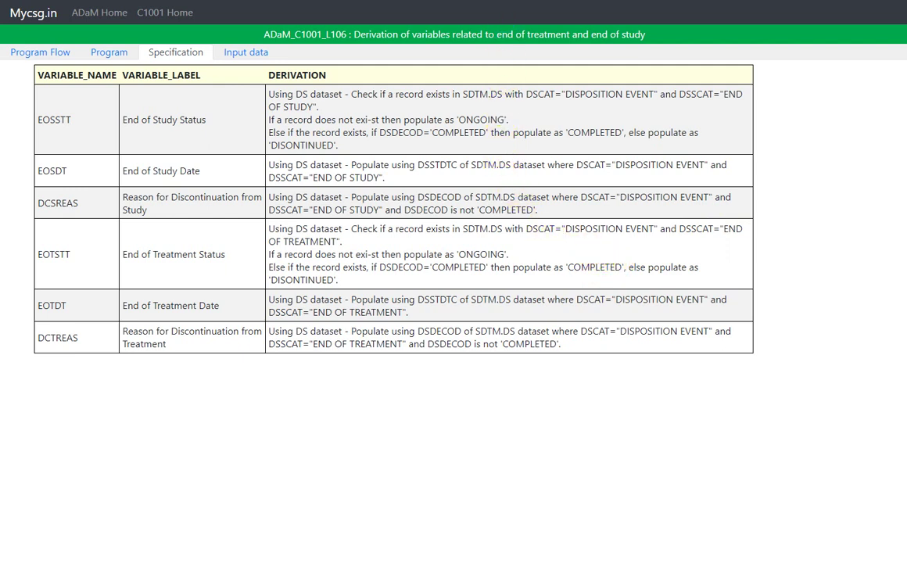
click(406, 0)
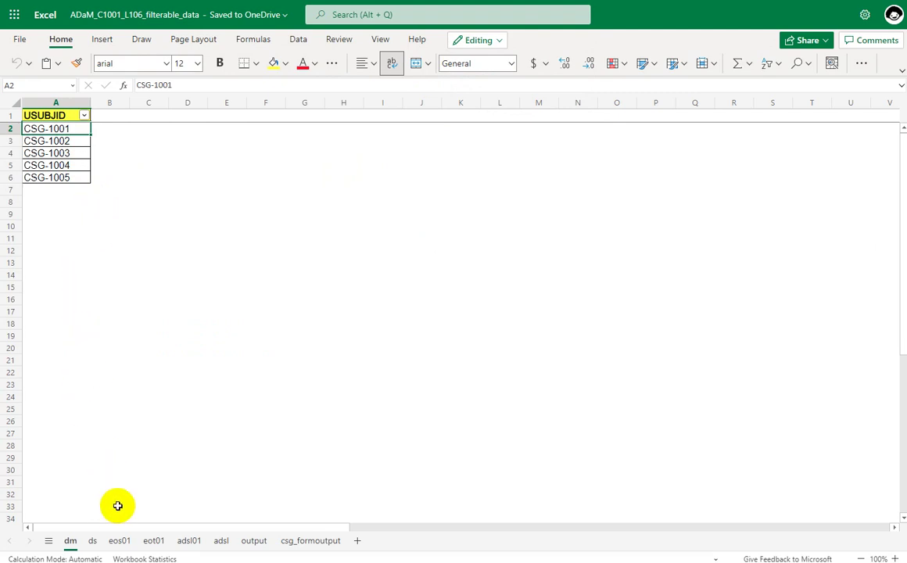
Step: Filter the ds sheet to records with DSCAT DISPOSITION EVENT and DSSCAT END OF STUDY
click(92, 541)
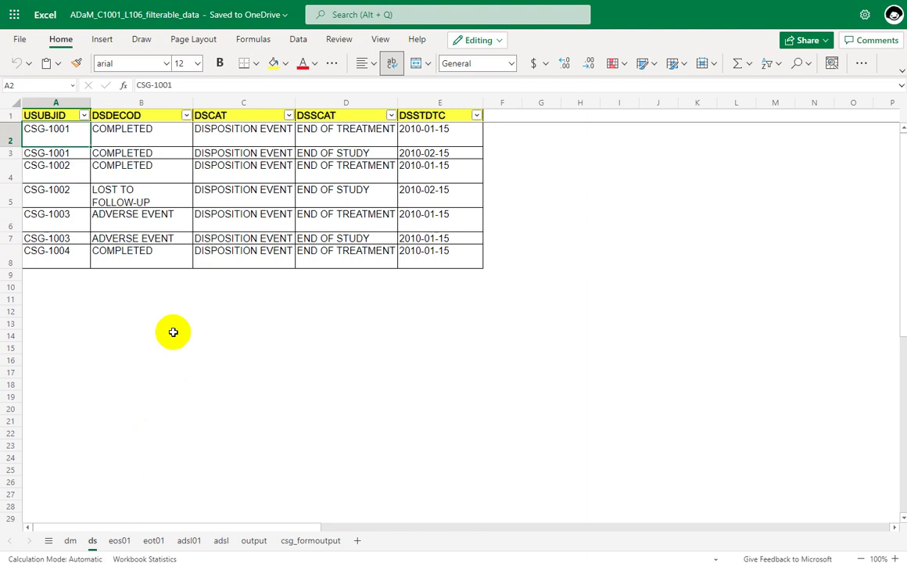
click(290, 115)
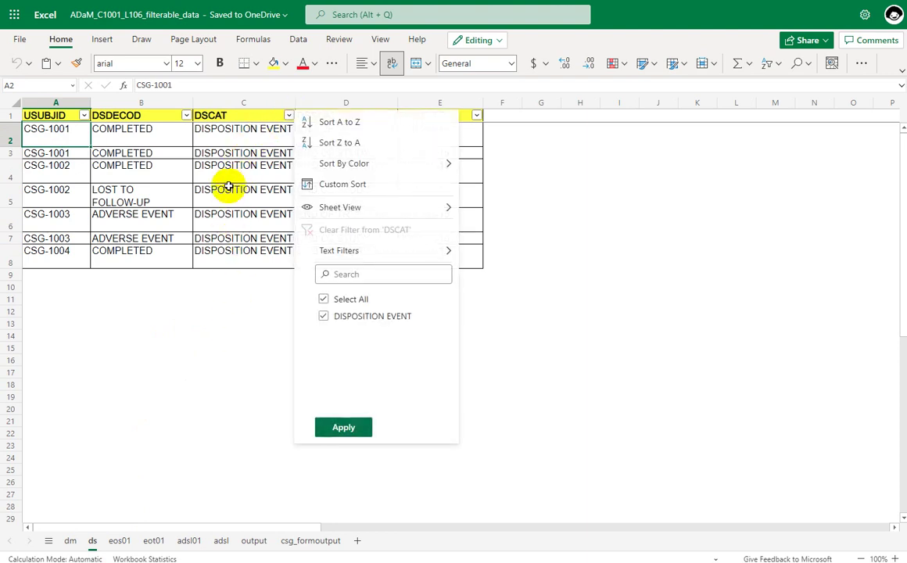
click(321, 298)
click(323, 316)
click(343, 427)
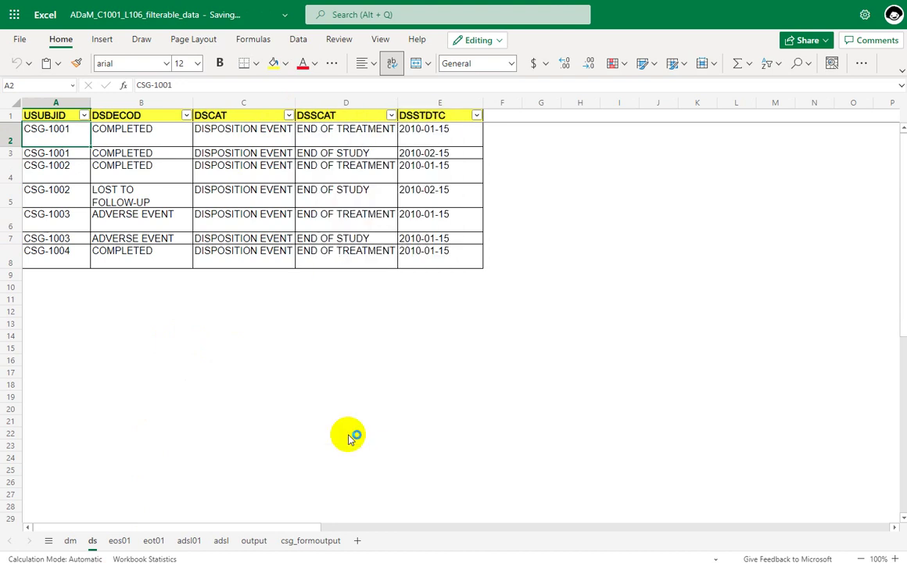
click(391, 116)
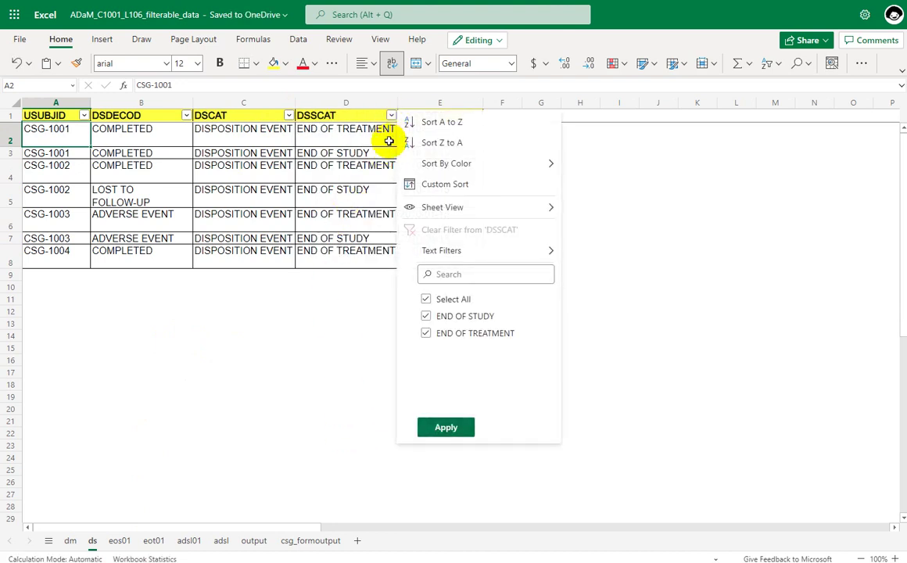
click(425, 333)
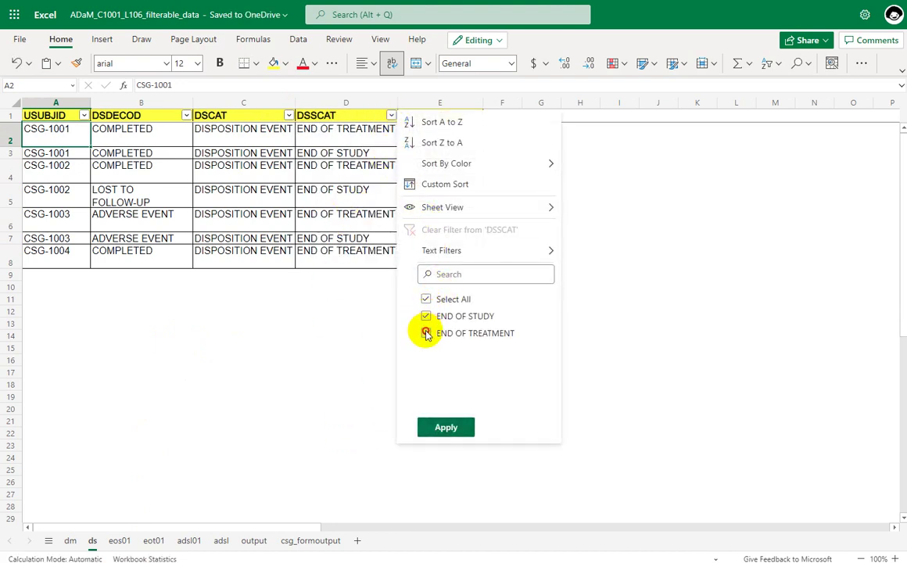
click(450, 428)
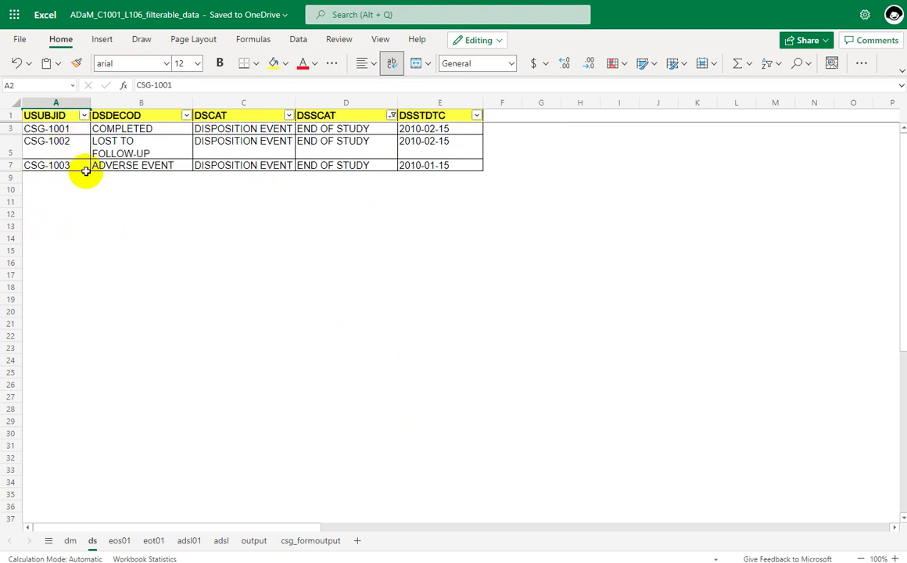
Step: Check the subjects in the filtered ds sheet and enter ONGOING as EOSSTT in cells E5 and E6 of csg_formoutput
click(317, 544)
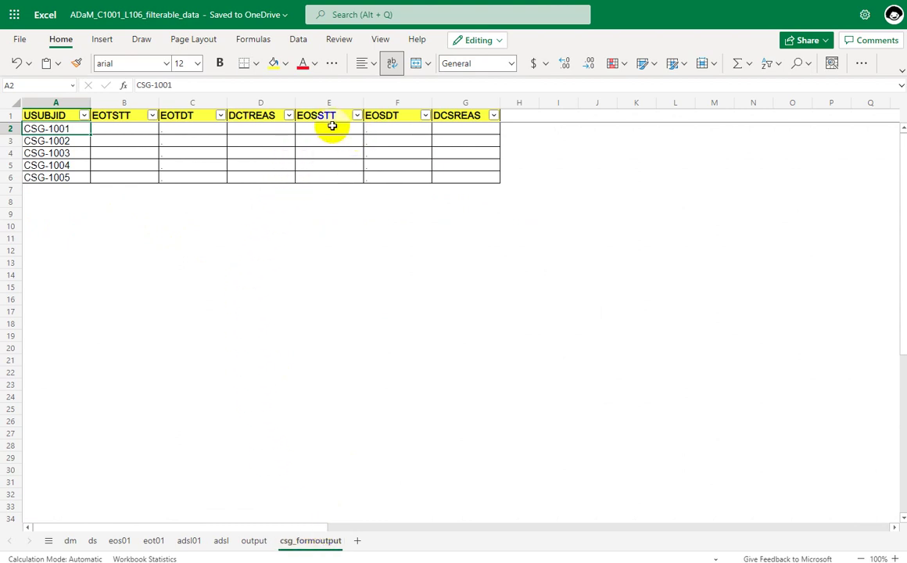
click(92, 544)
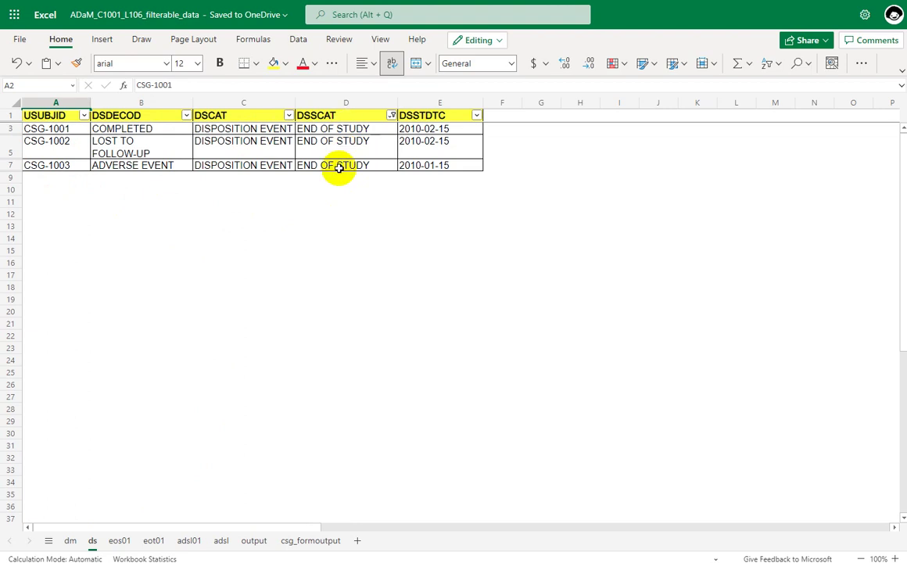
click(310, 541)
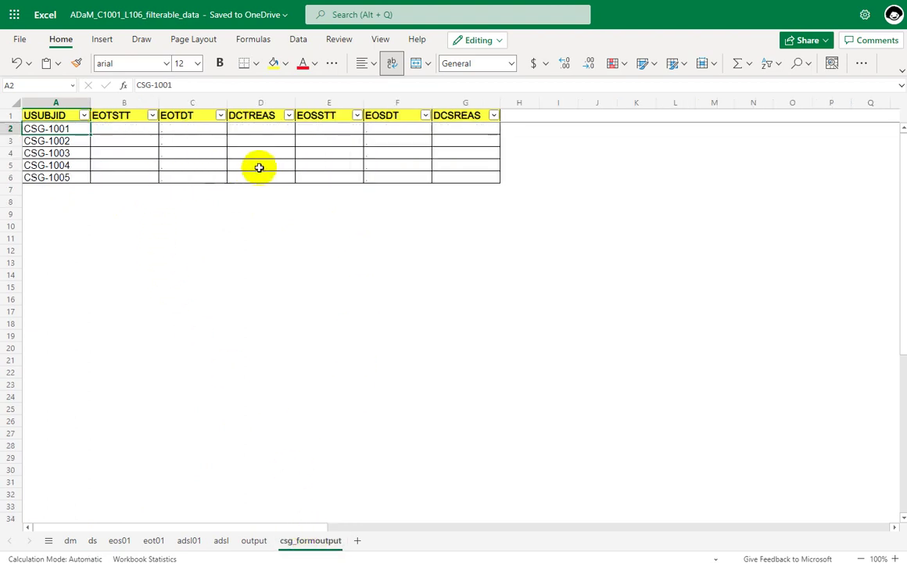
click(309, 165)
text(ON)
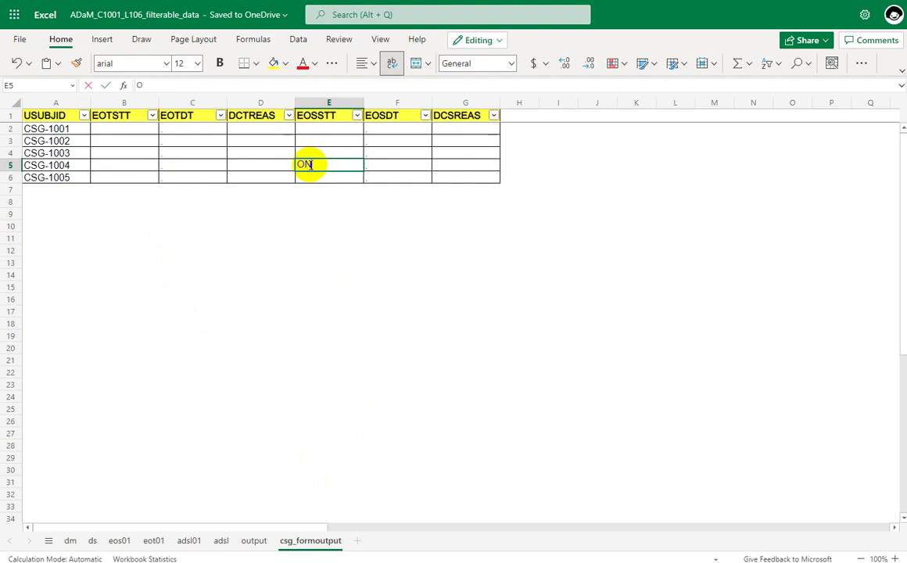
text(GOING)
key(Return)
text(O)
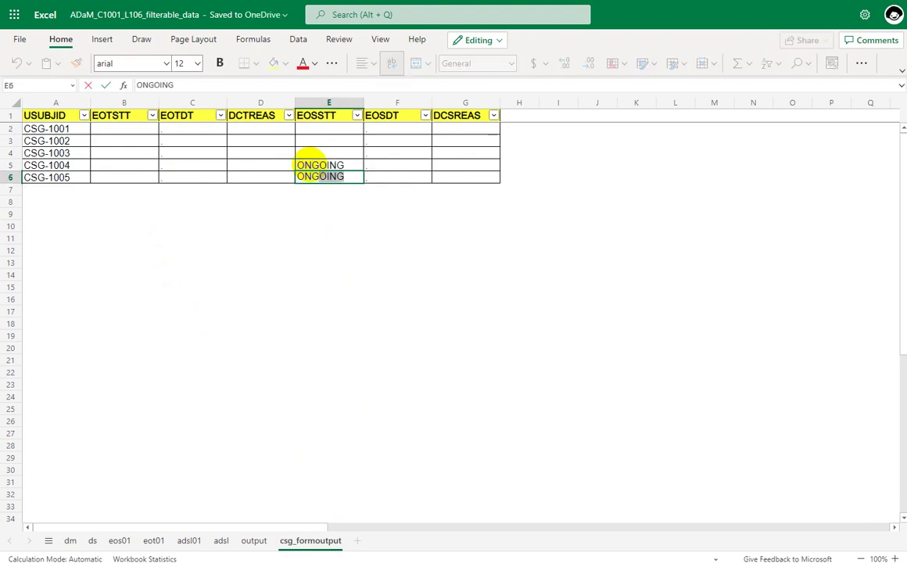
key(Return)
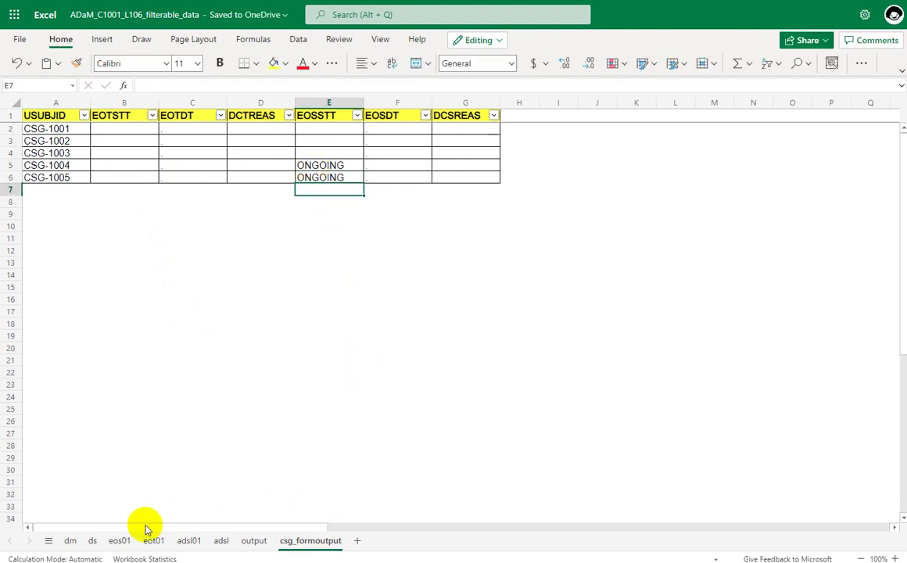
Step: Copy the DSDECOD value COMPLETED from cell B3 of the ds sheet into EOSSTT cell E2 of csg_formoutput
click(93, 540)
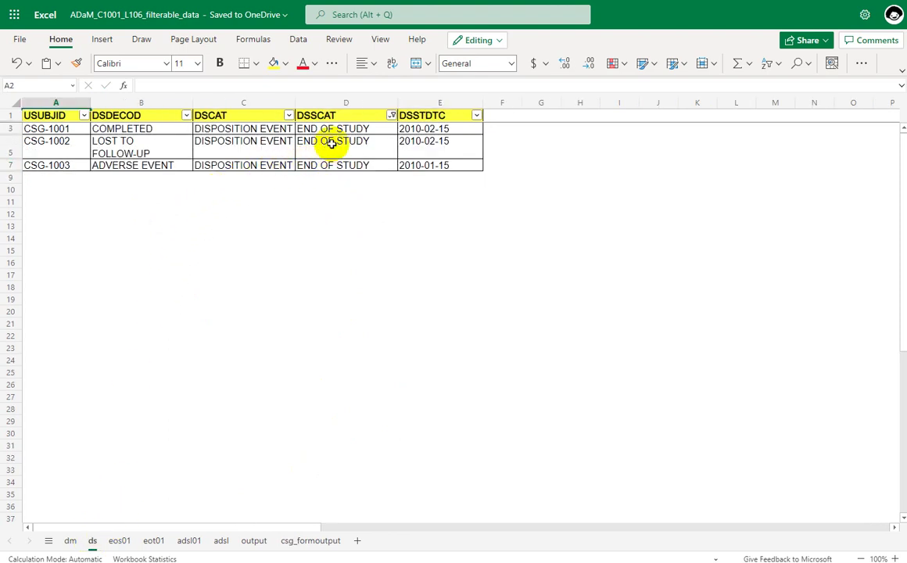
click(126, 129)
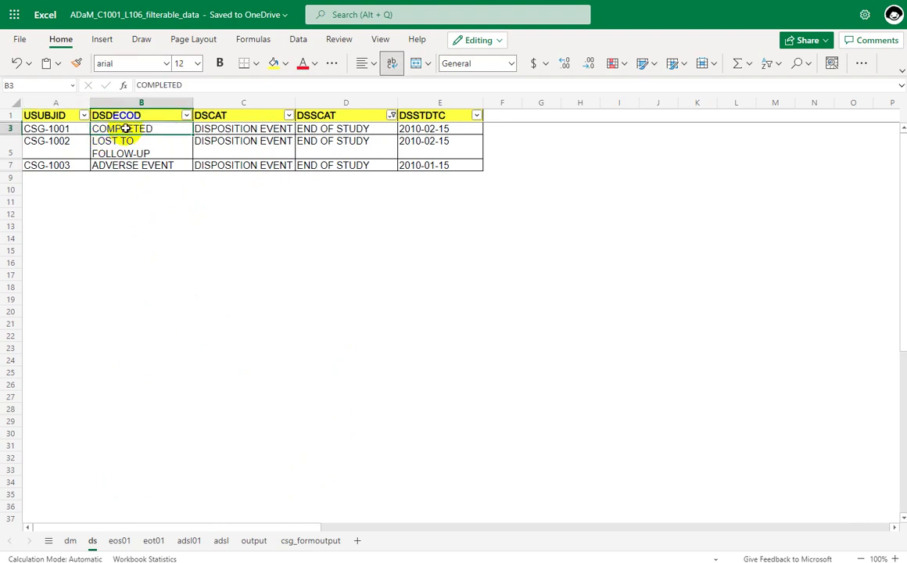
key(ctrl+c)
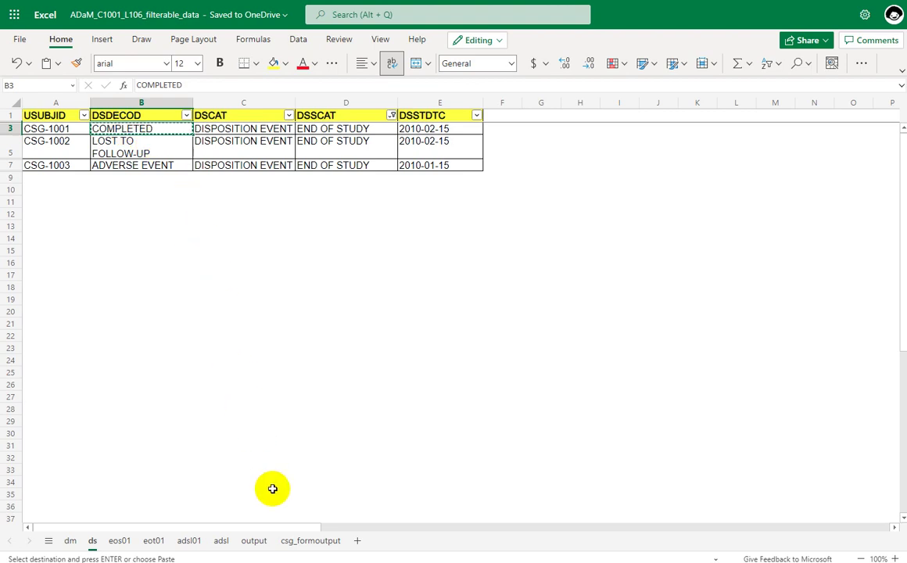
click(301, 540)
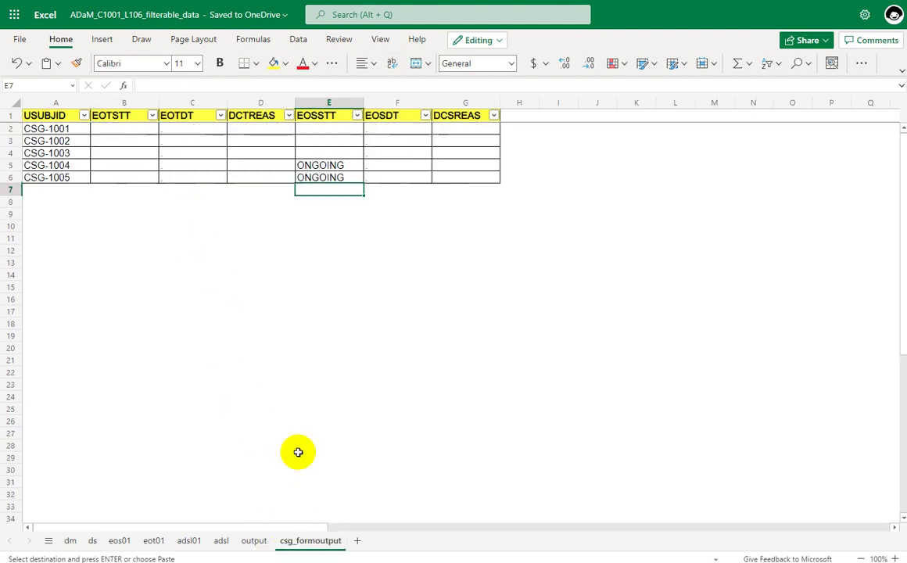
click(327, 129)
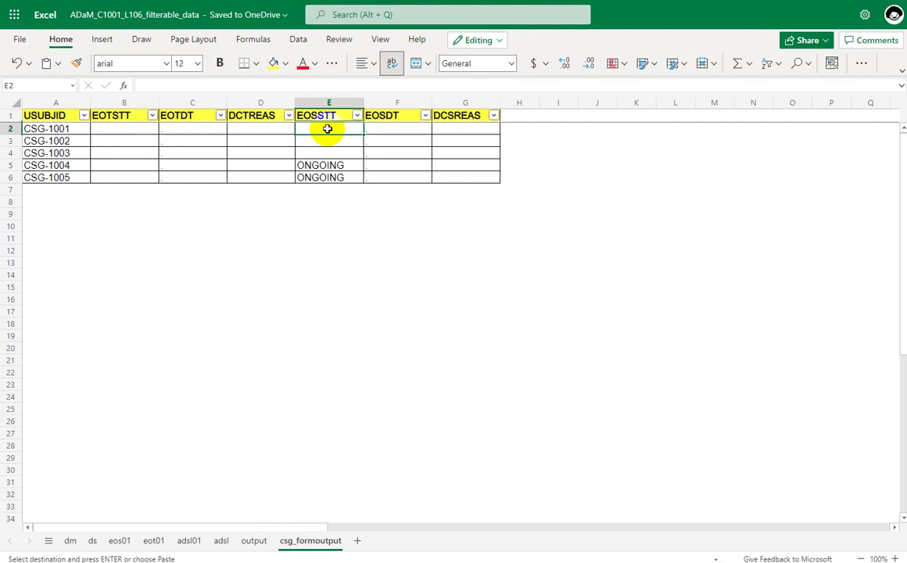
key(ctrl+v)
Step: Enter DISCONTINUED as EOSSTT in cell E3 of csg_formoutput and widen the EOSSTT column to fit the text
click(93, 540)
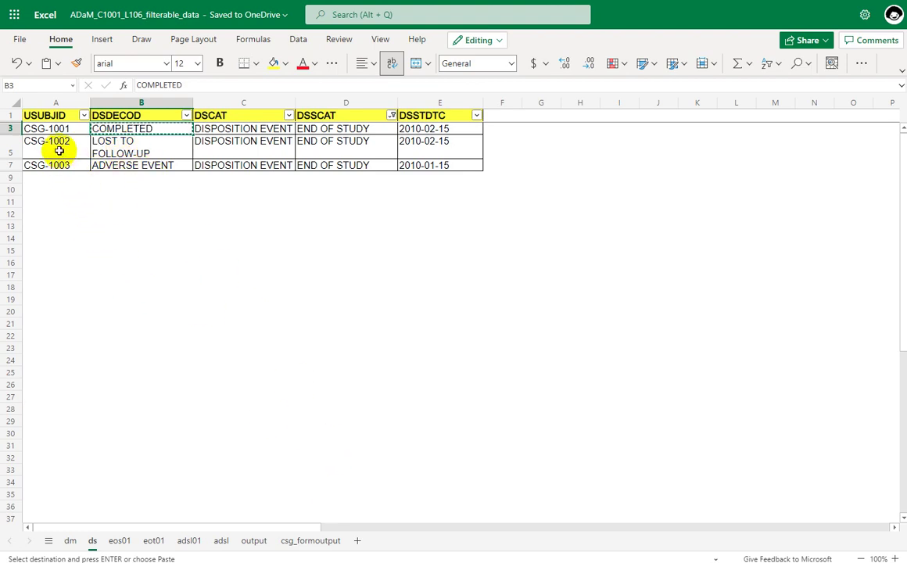
click(307, 540)
click(337, 143)
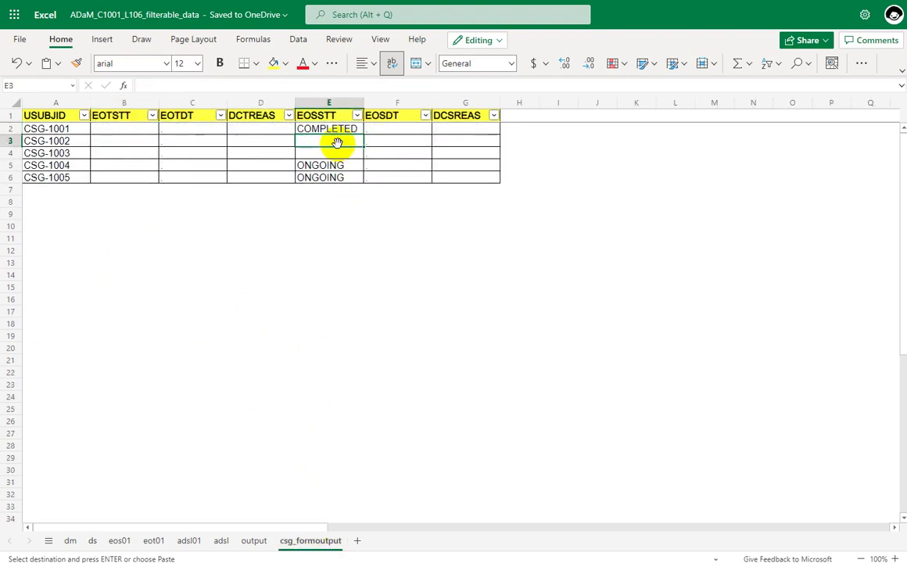
text(DISCONTINUED)
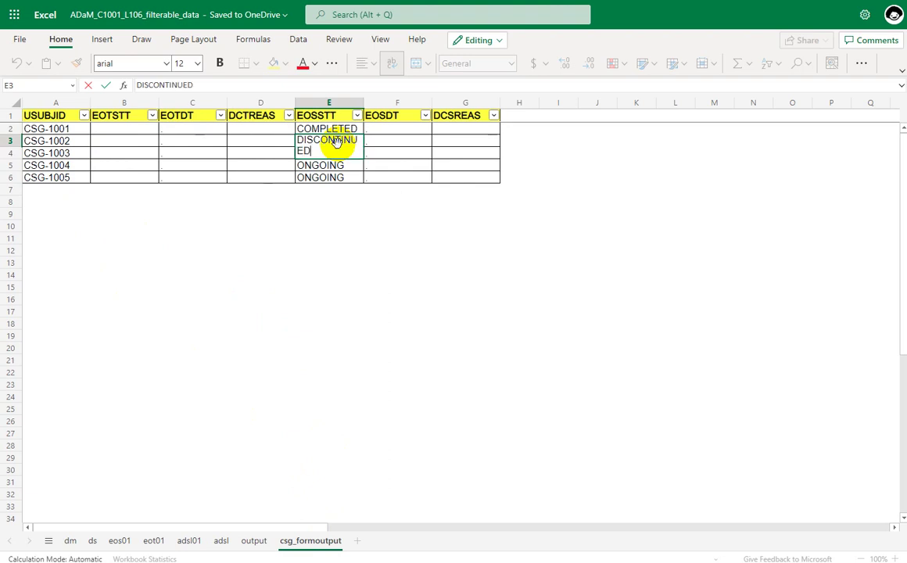
key(Return)
drag(364, 103, 382, 107)
Step: Copy the DISCONTINUED status from cell E3 into EOSSTT cell E4
click(324, 141)
key(ctrl+c)
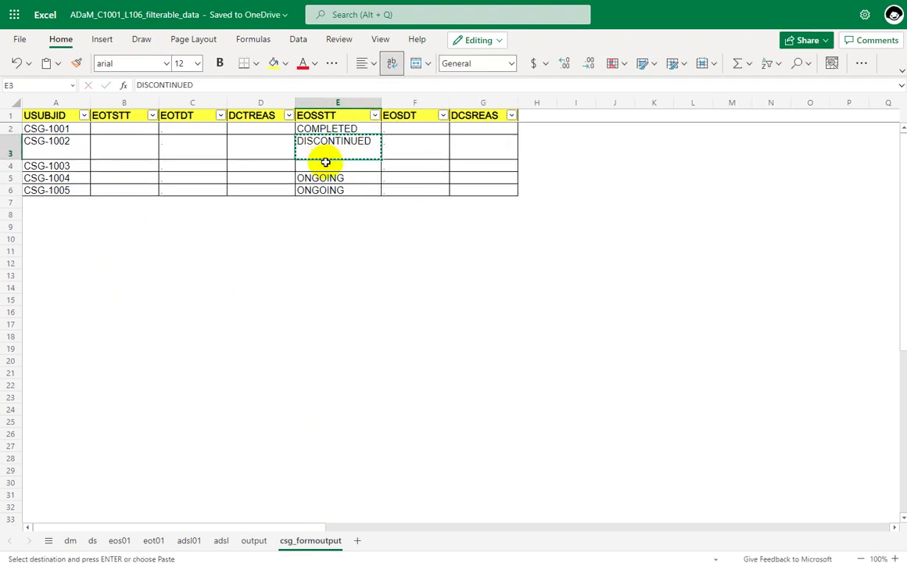
click(325, 162)
key(ctrl+v)
click(371, 247)
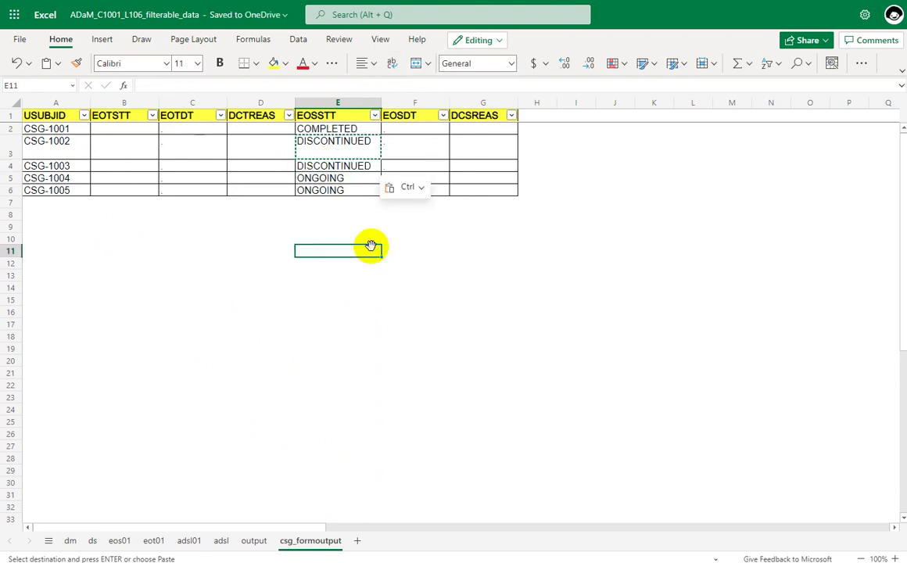
Step: Copy the three filtered DSSTDTC dates from the ds sheet into EOSDT cells F2 to F4 of csg_formoutput
click(402, 127)
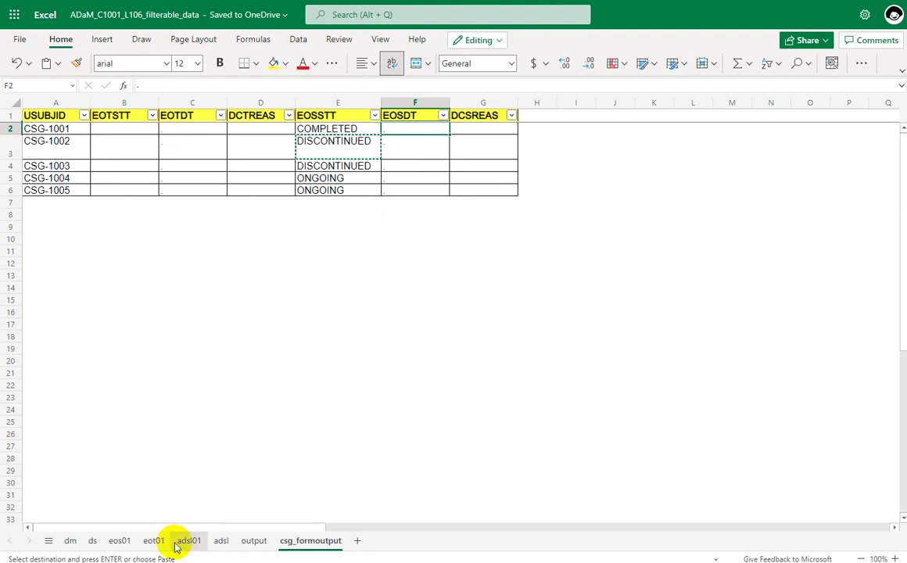
click(94, 541)
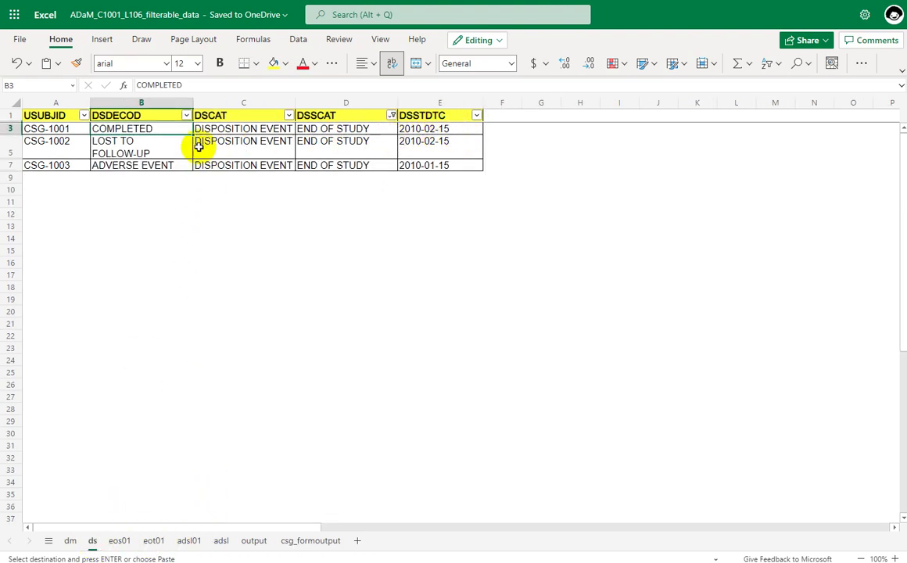
click(444, 129)
drag(444, 129, 447, 166)
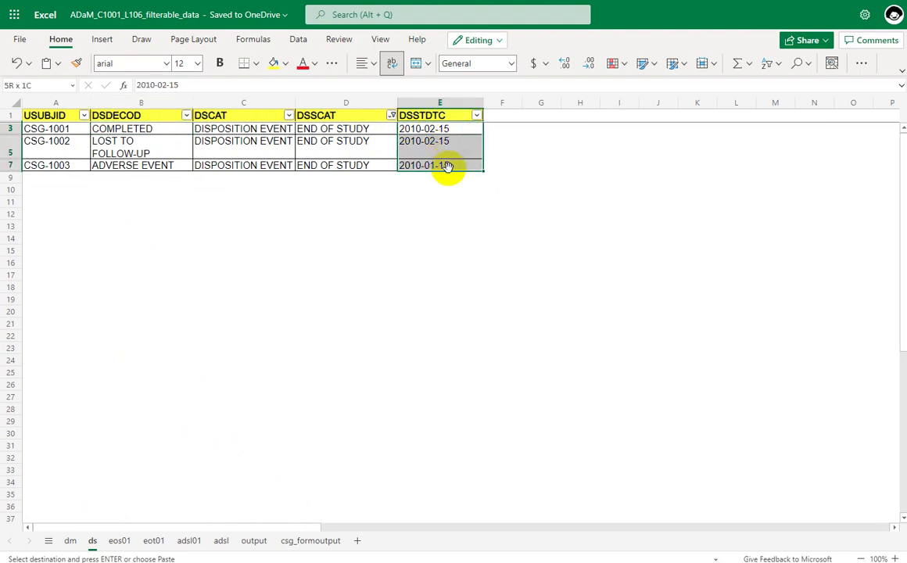
click(291, 539)
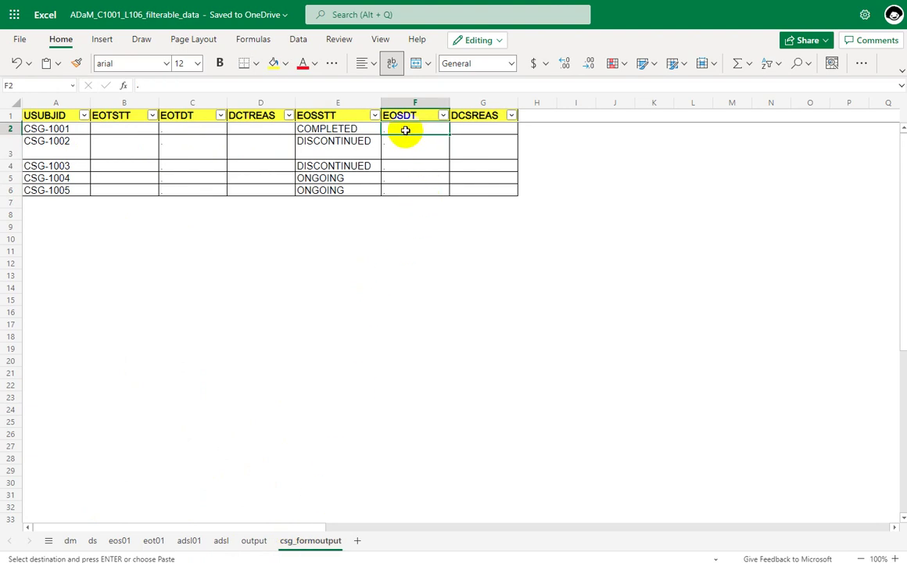
key(ctrl+v)
click(421, 211)
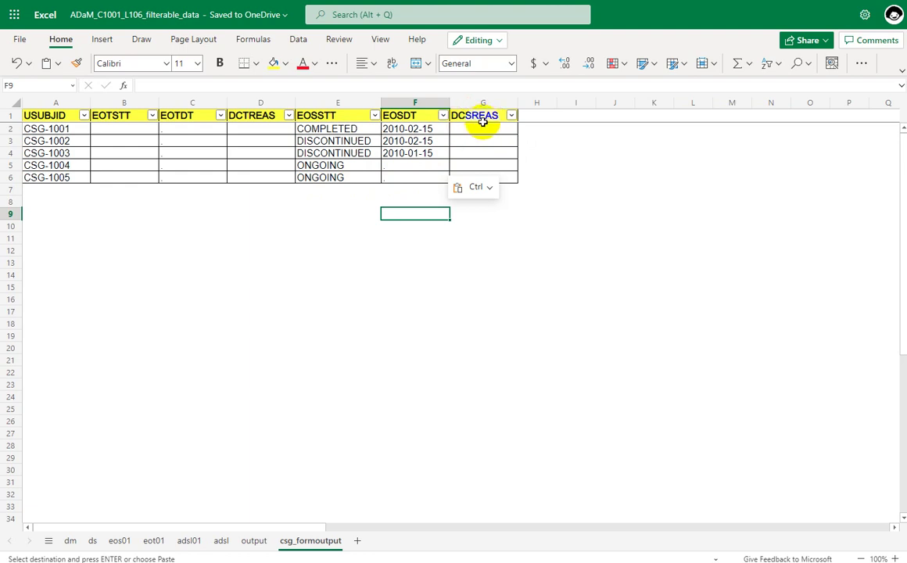
Step: Copy the DSDECOD reasons LOST TO FOLLOW-UP and ADVERSE EVENT from the ds sheet into DCSREAS cells G3 and G4 of csg_formoutput
click(92, 540)
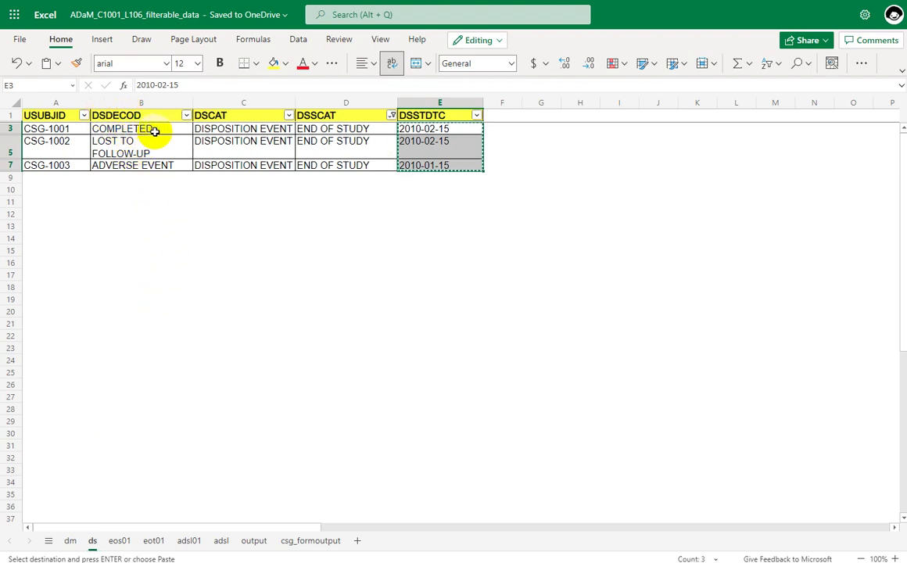
drag(127, 145, 135, 159)
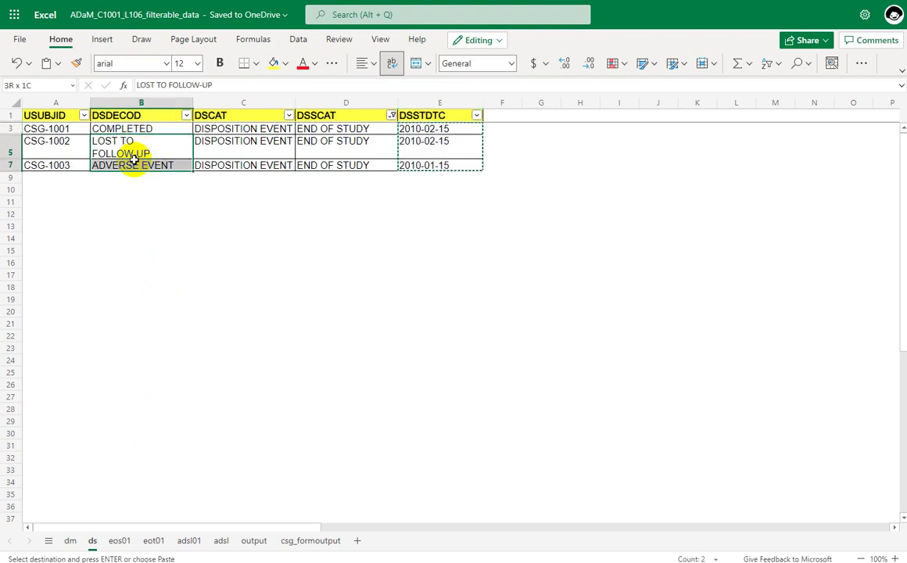
key(ctrl+c)
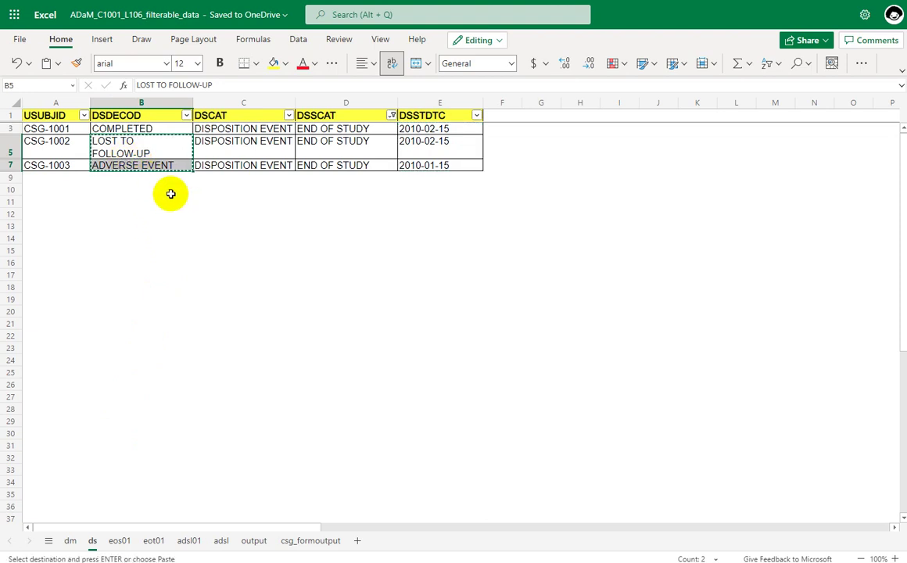
click(308, 545)
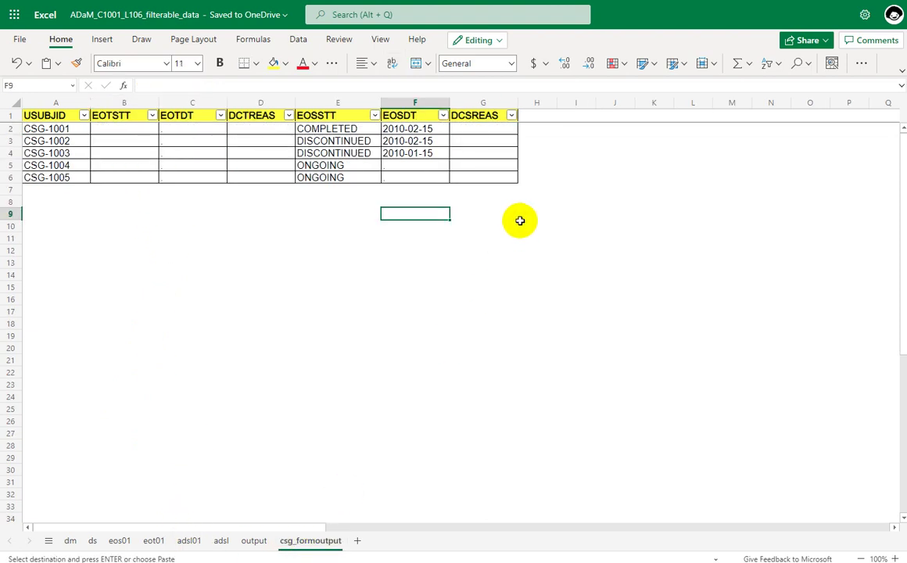
click(471, 140)
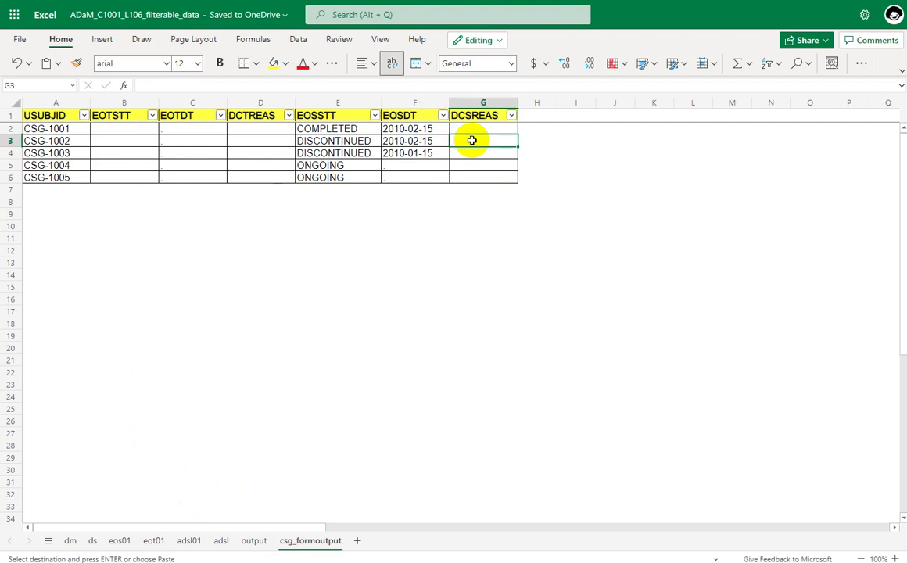
key(ctrl+v)
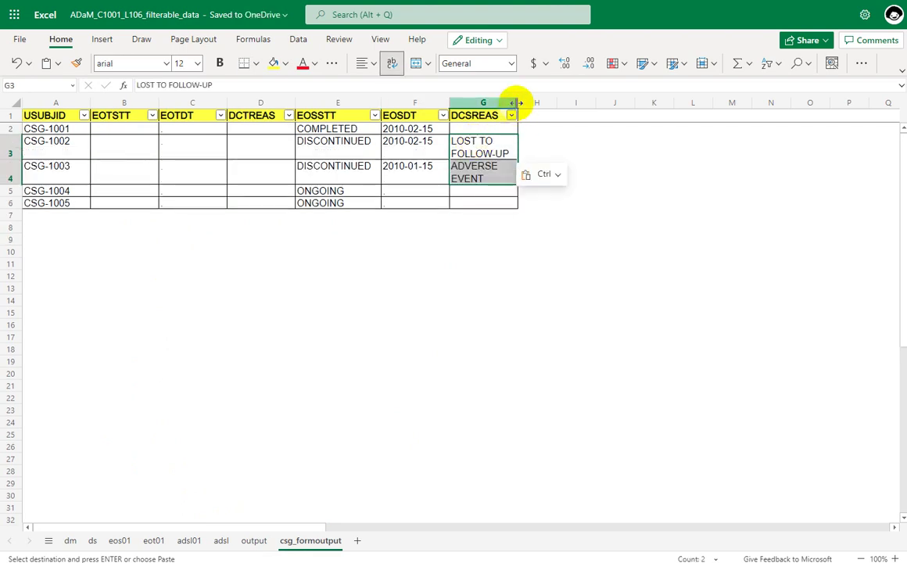
Step: Widen the DCSREAS column so that each discontinuation reason fits on one line
drag(517, 103, 571, 103)
click(415, 214)
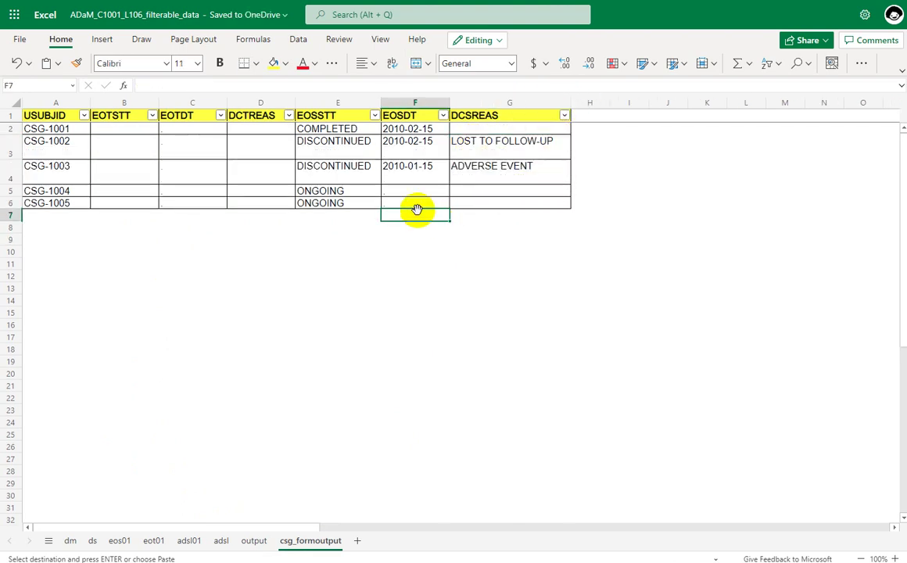
click(326, 148)
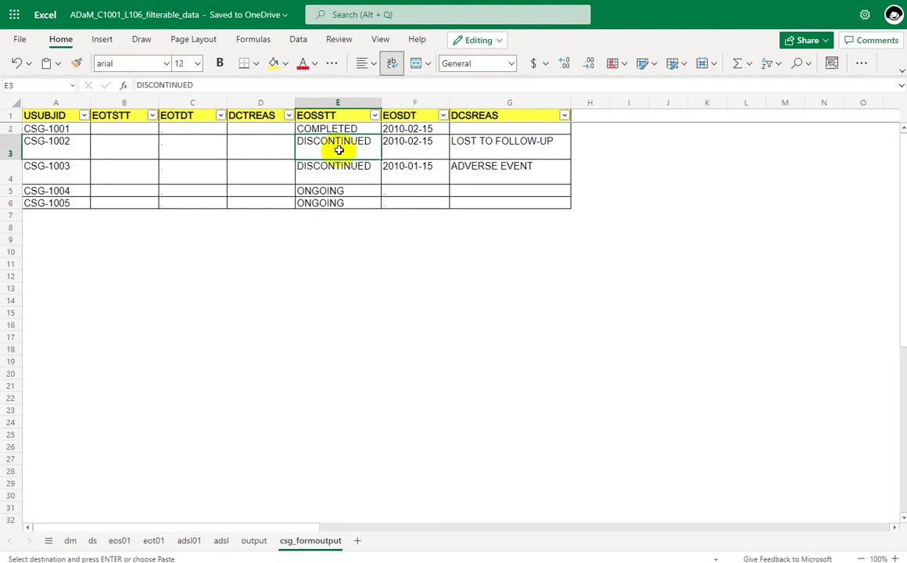
click(496, 147)
click(500, 178)
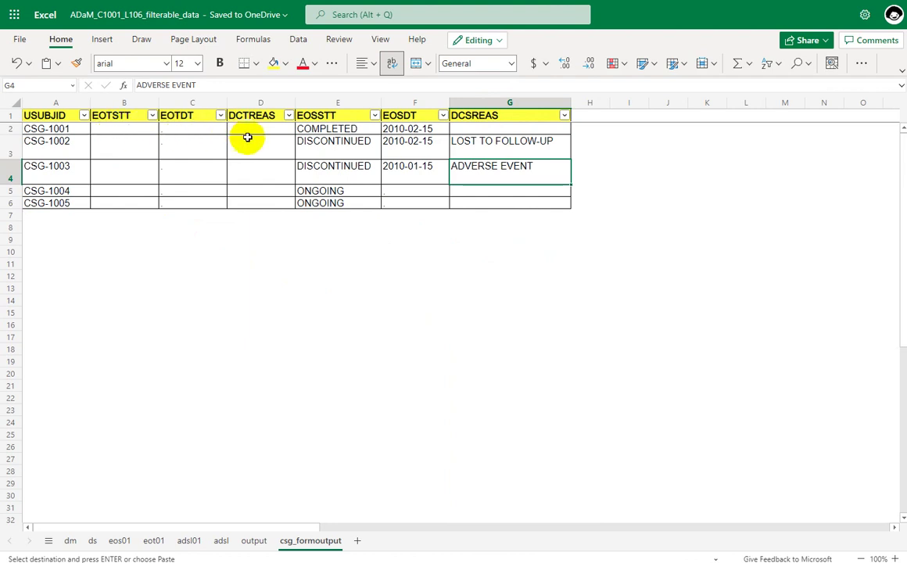
Step: Clear the existing filter on the ds sheet and filter DSSCAT to END OF TREATMENT only
click(93, 540)
click(769, 62)
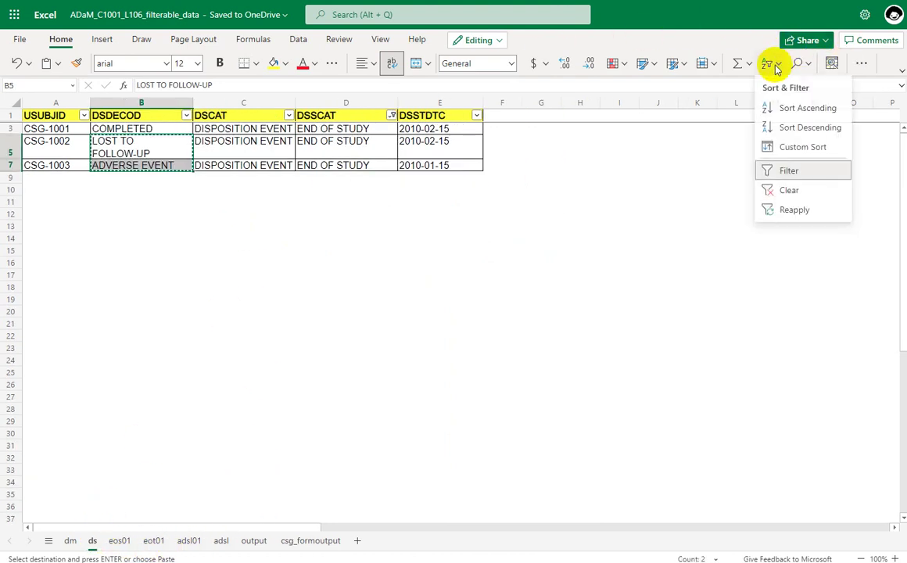
click(788, 190)
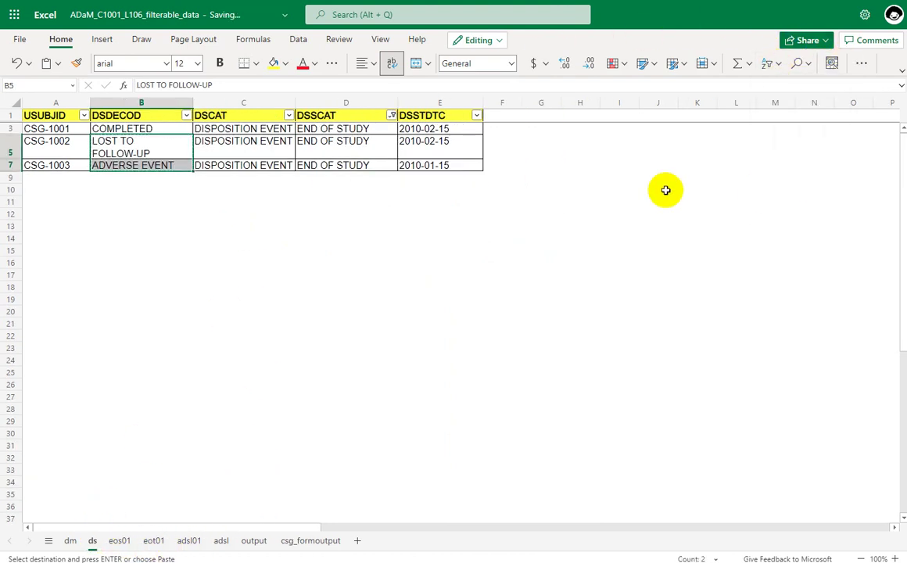
click(390, 116)
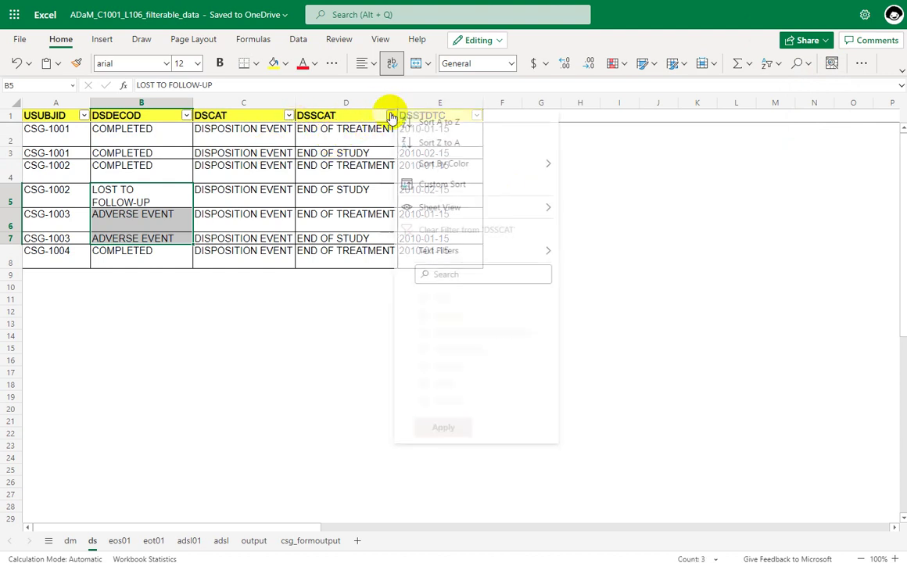
click(426, 316)
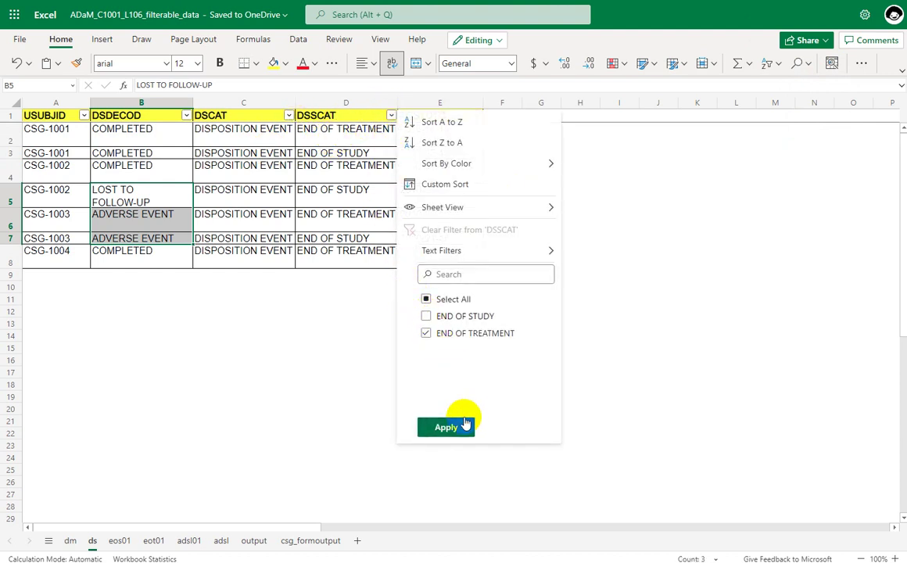
click(451, 427)
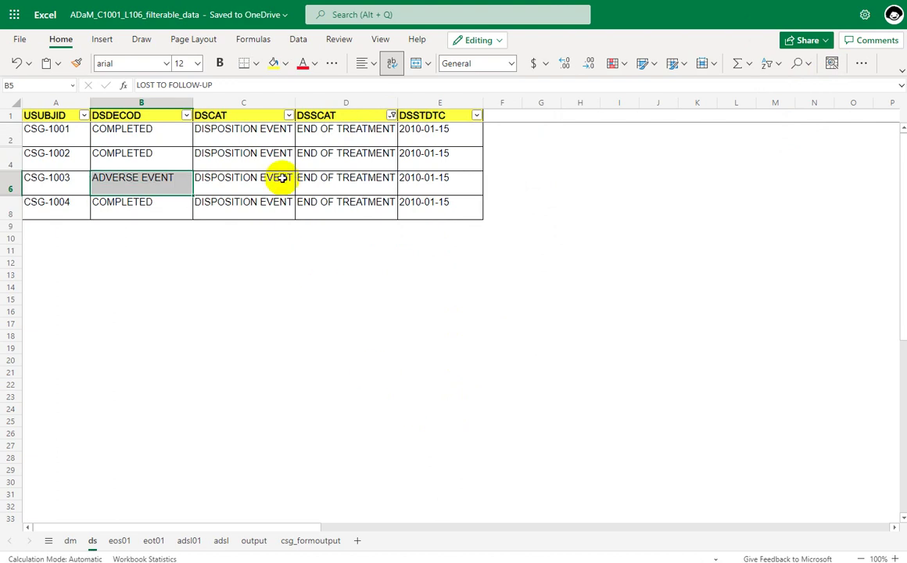
click(289, 116)
click(344, 428)
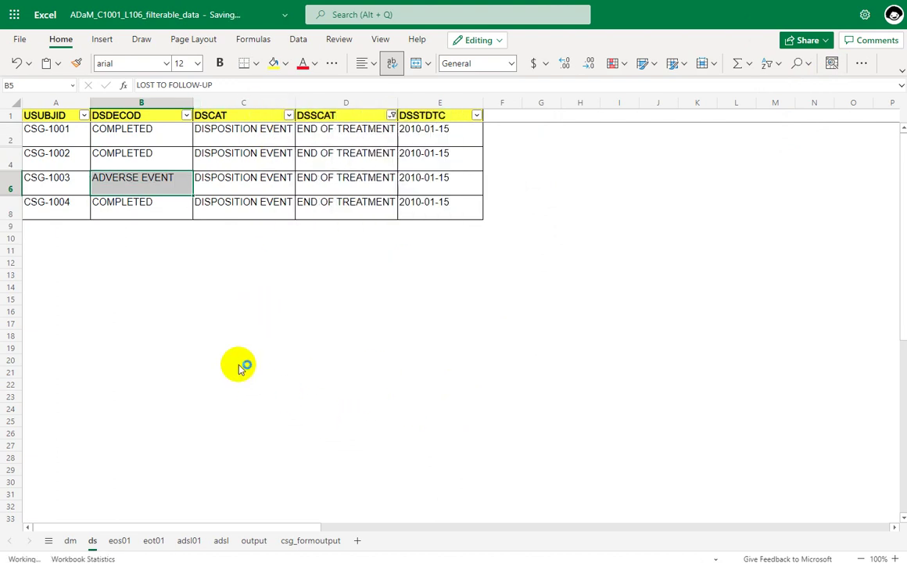
click(252, 299)
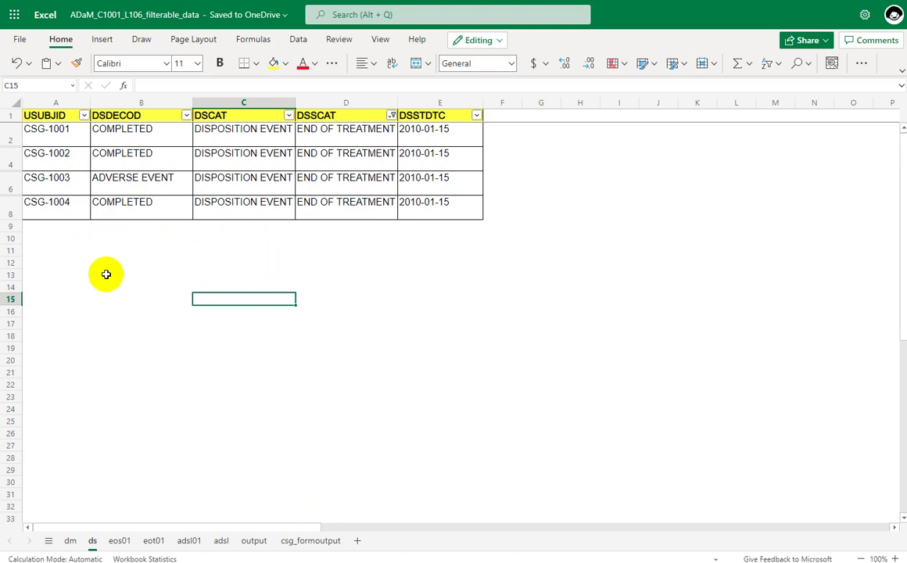
Step: Enter ONGOING in DCTREAS cell D6 of the csg_formoutput sheet
click(311, 541)
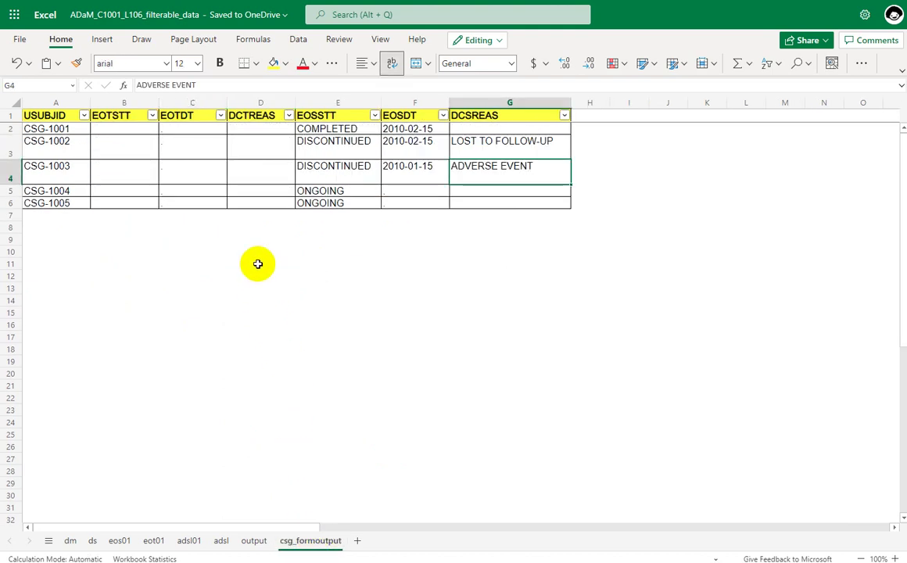
click(250, 202)
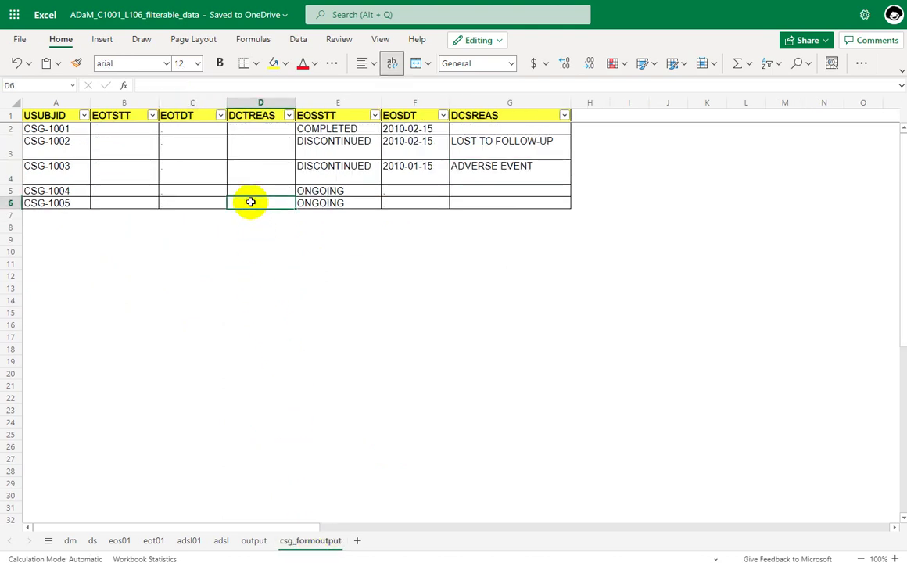
text(ONGOING)
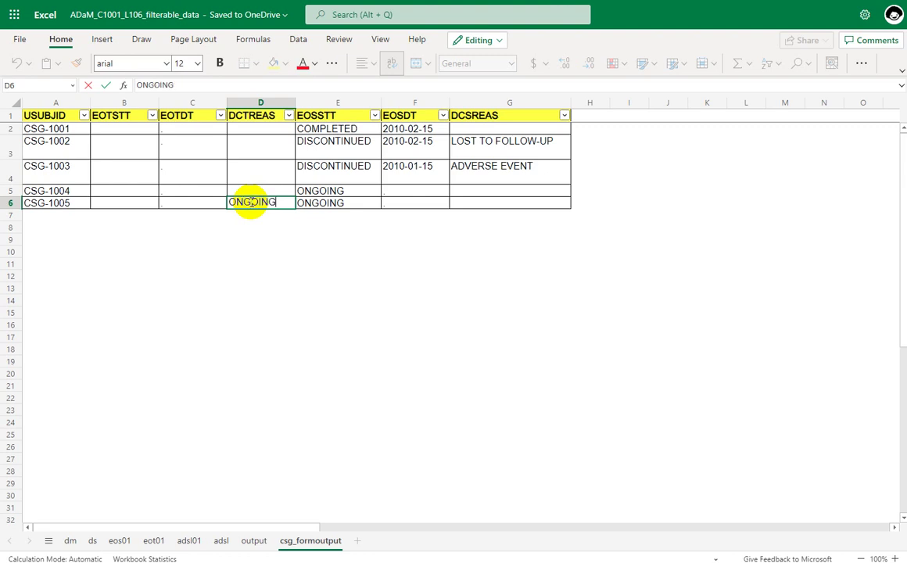
key(Return)
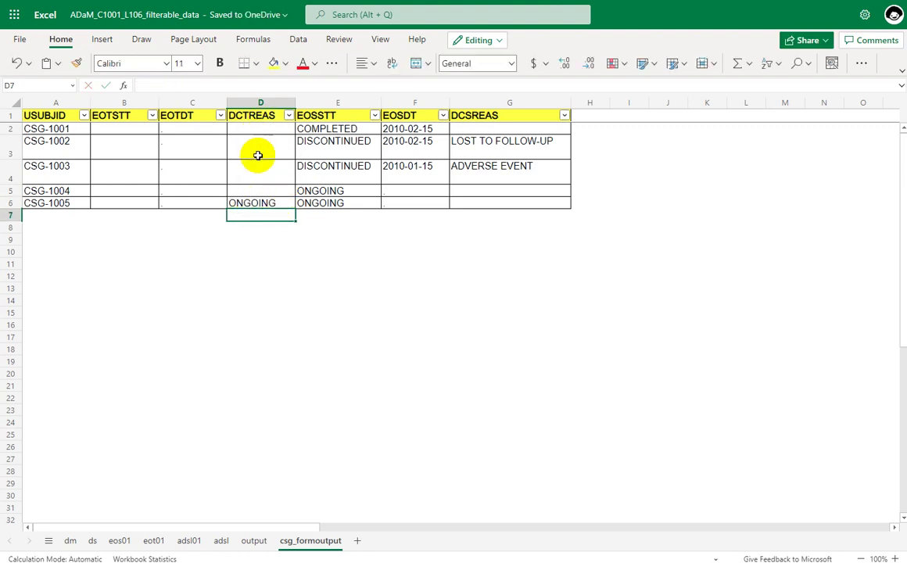
Step: Copy the first two filtered DSDECOD values, both COMPLETED, from the ds sheet into DCTREAS cells D2 and D3 of csg_formoutput
click(91, 540)
drag(140, 130, 144, 152)
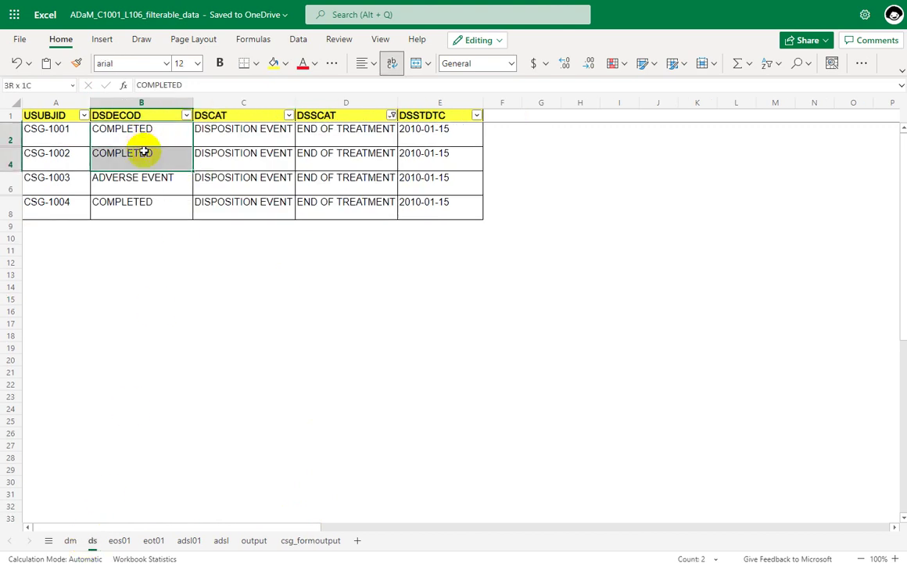
key(ctrl+c)
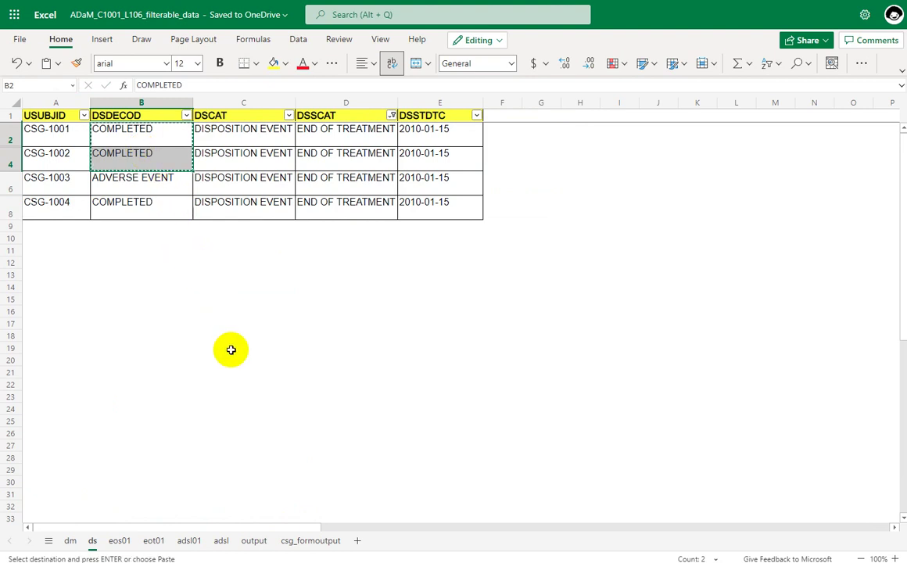
click(310, 540)
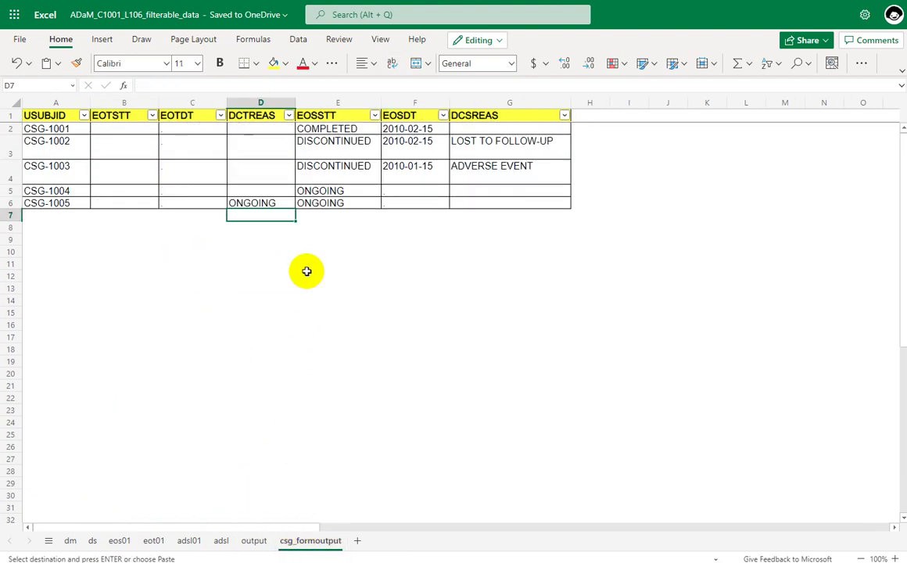
click(251, 127)
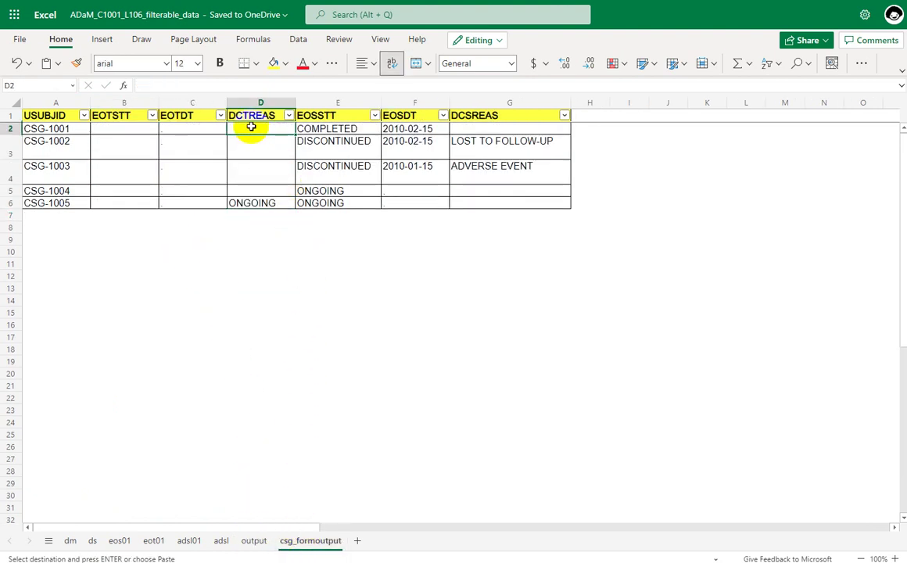
key(ctrl+v)
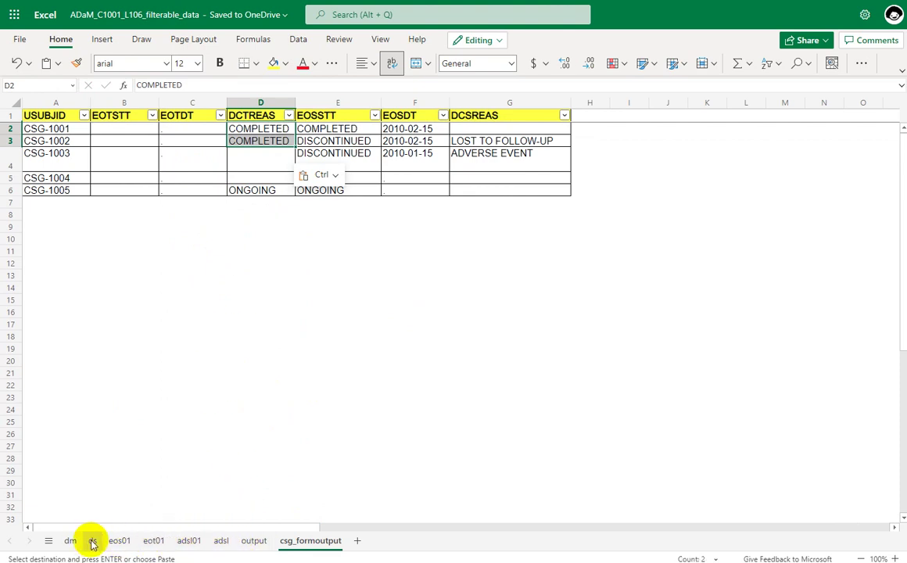
Step: Check the end-of-treatment records on the ds sheet and enter COMPLETED in DCTREAS cell D5 of csg_formoutput
click(92, 540)
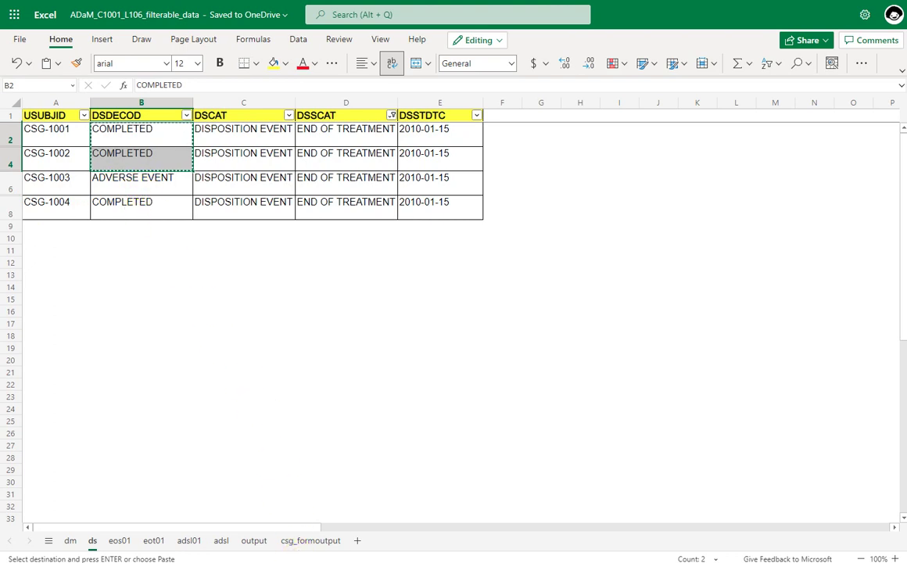
click(305, 540)
click(257, 180)
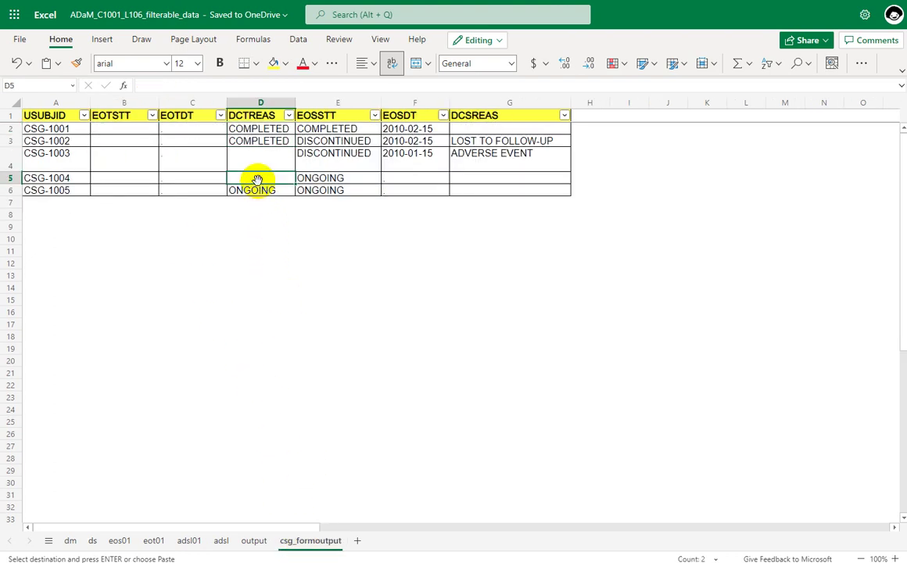
text(COMPLETED)
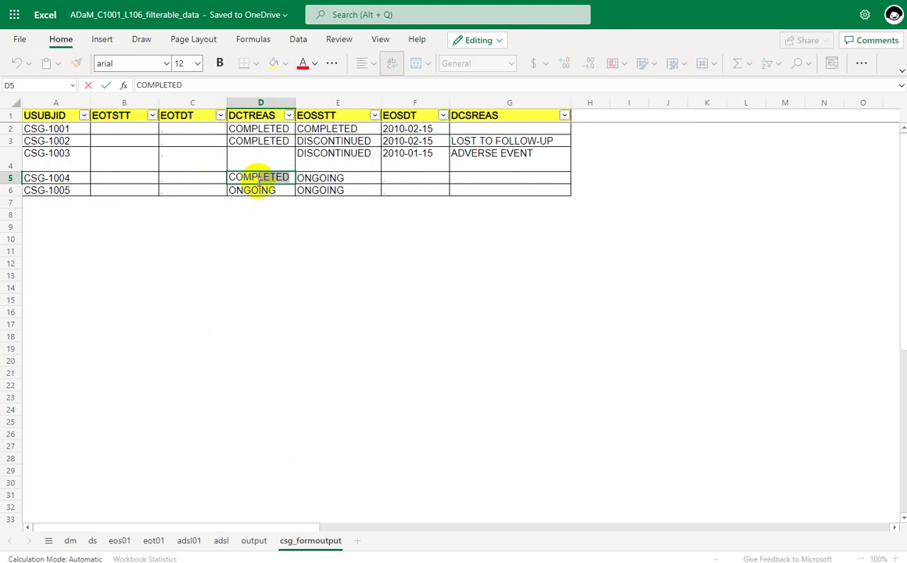
click(275, 238)
Step: Fill DCTREAS cell D4 of csg_formoutput with DISCONTINUED, copied from EOSSTT cell E4
click(272, 155)
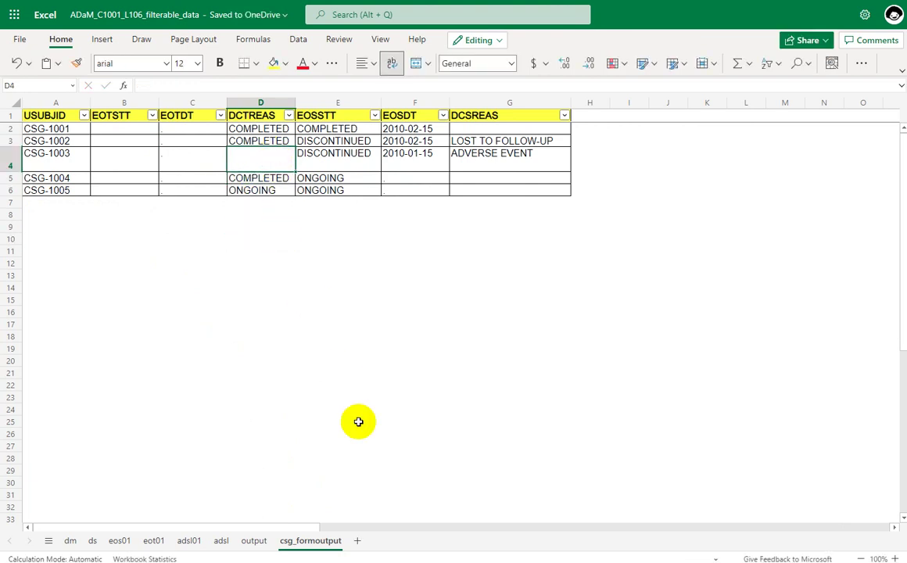
click(92, 540)
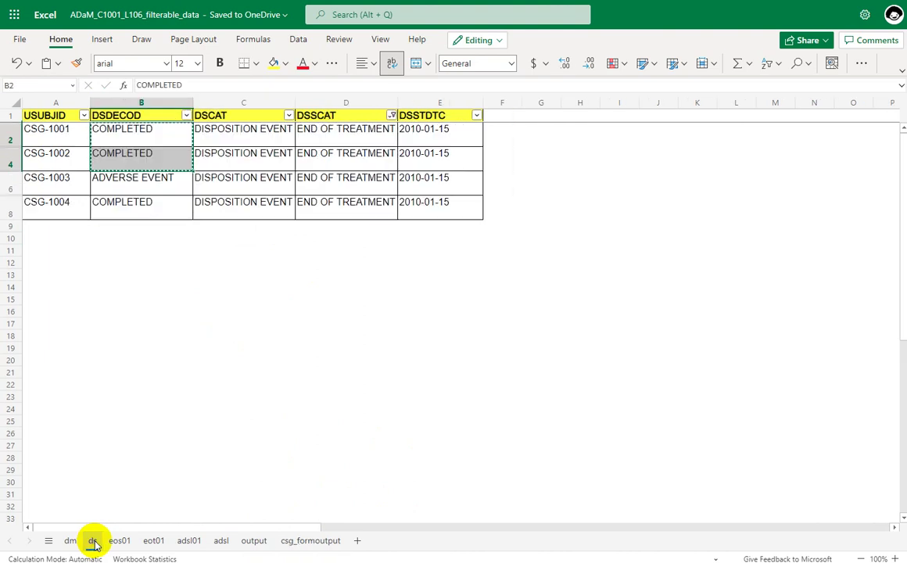
click(121, 181)
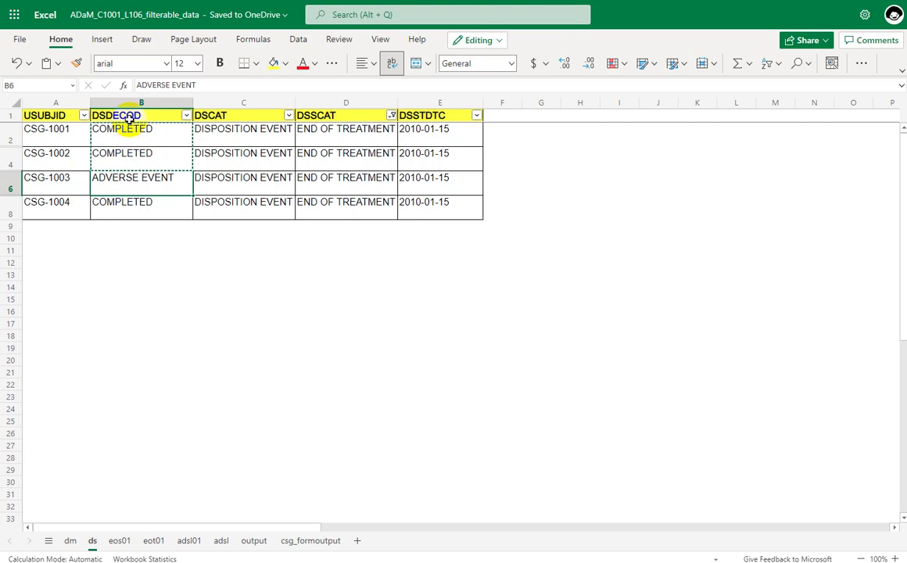
click(307, 543)
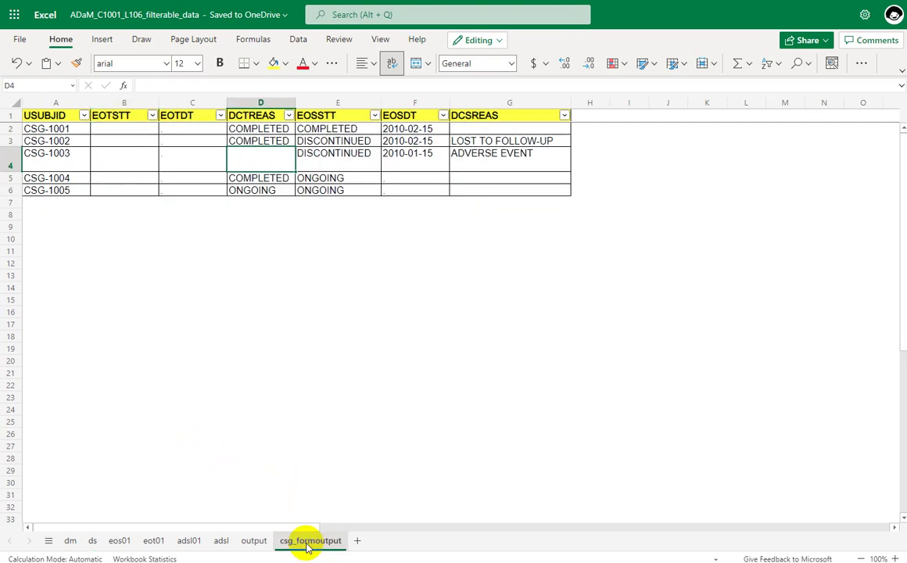
text(DIS)
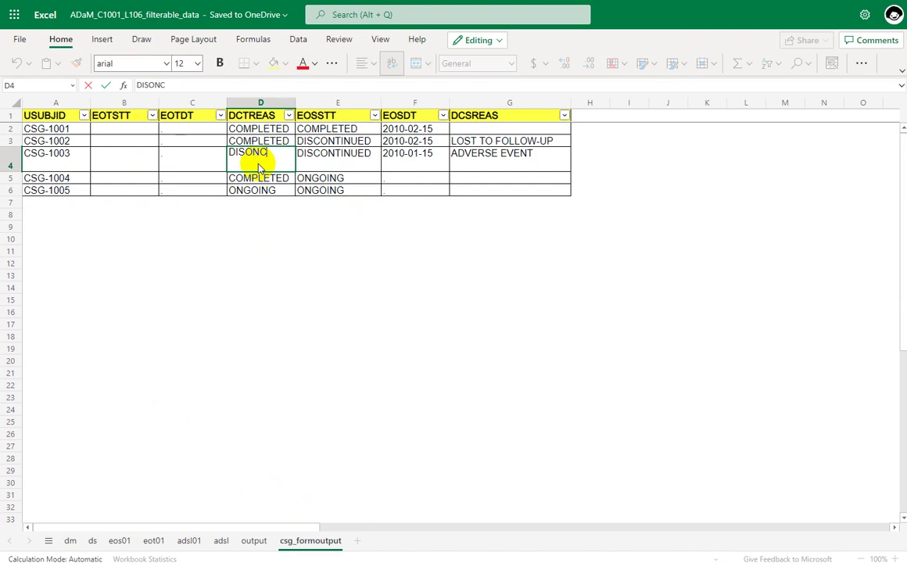
text(ONC)
click(338, 155)
click(266, 153)
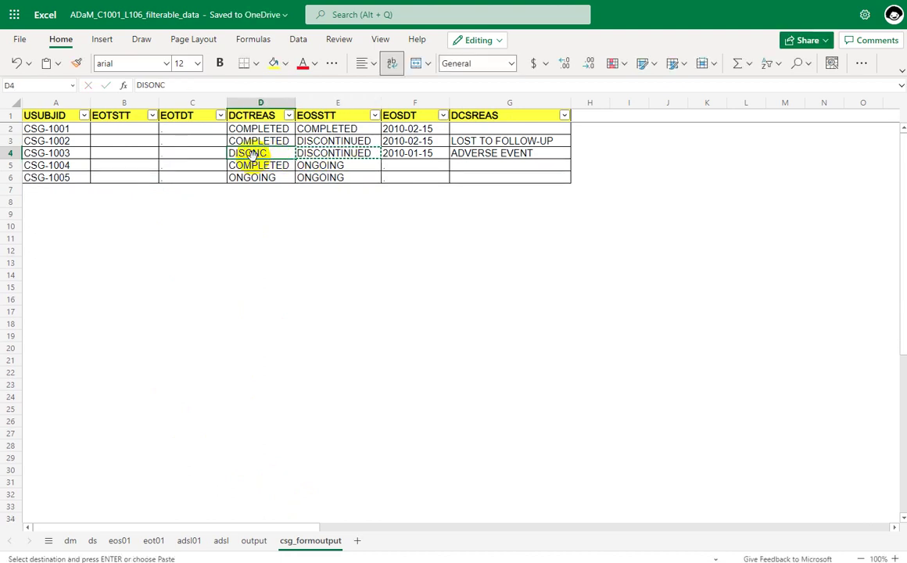
key(ctrl+v)
click(269, 226)
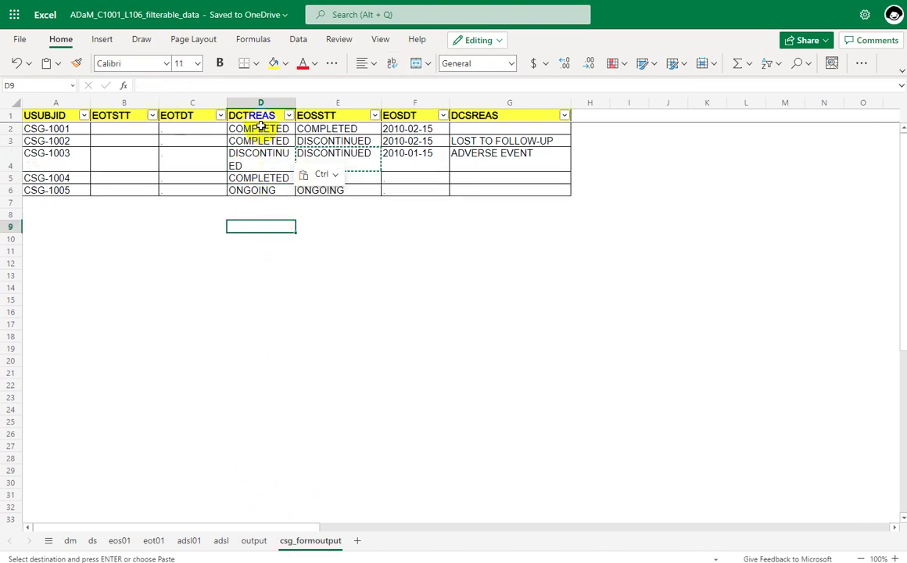
Step: Move the five status values from DCTREAS cells D2:D6 into EOTSTT cells B2:B6 and widen the EOTSTT column
drag(262, 132, 266, 190)
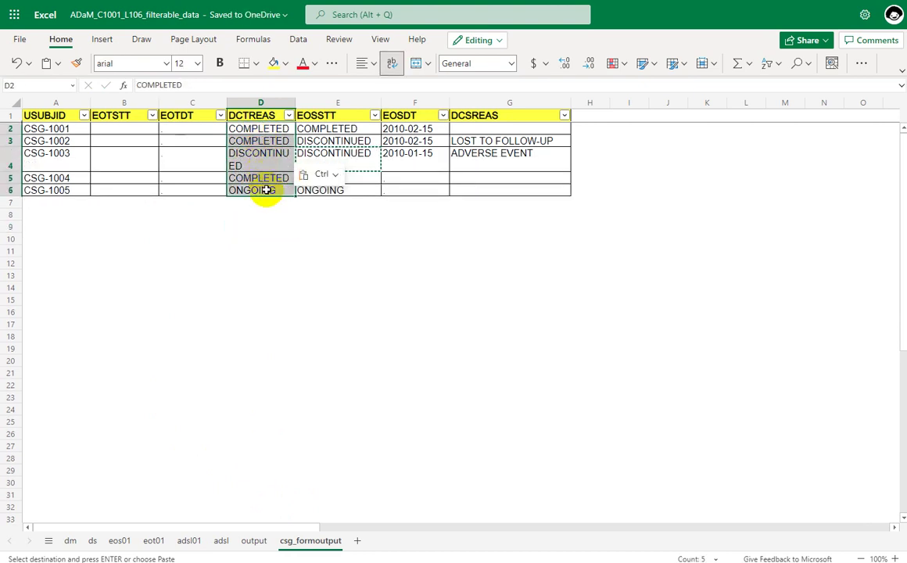
key(ctrl+x)
click(118, 128)
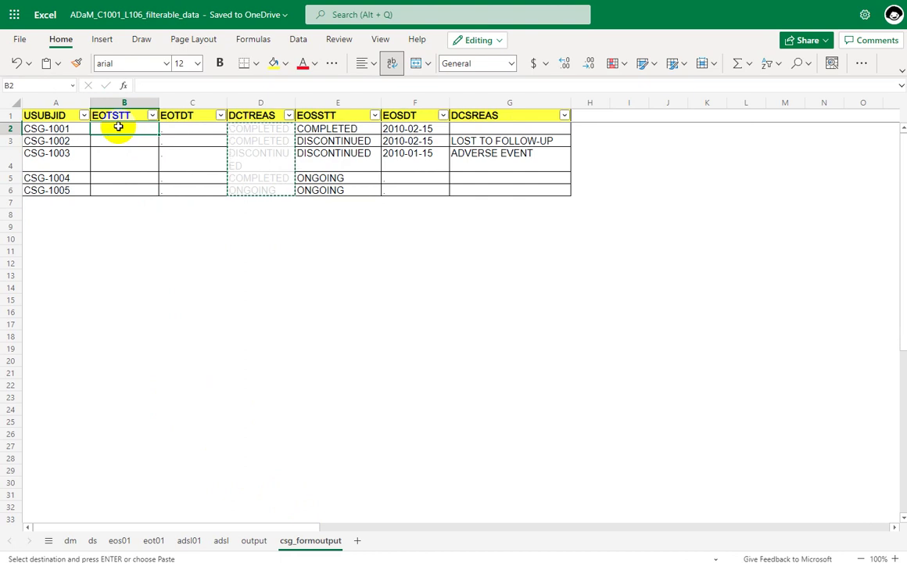
key(ctrl+v)
click(184, 226)
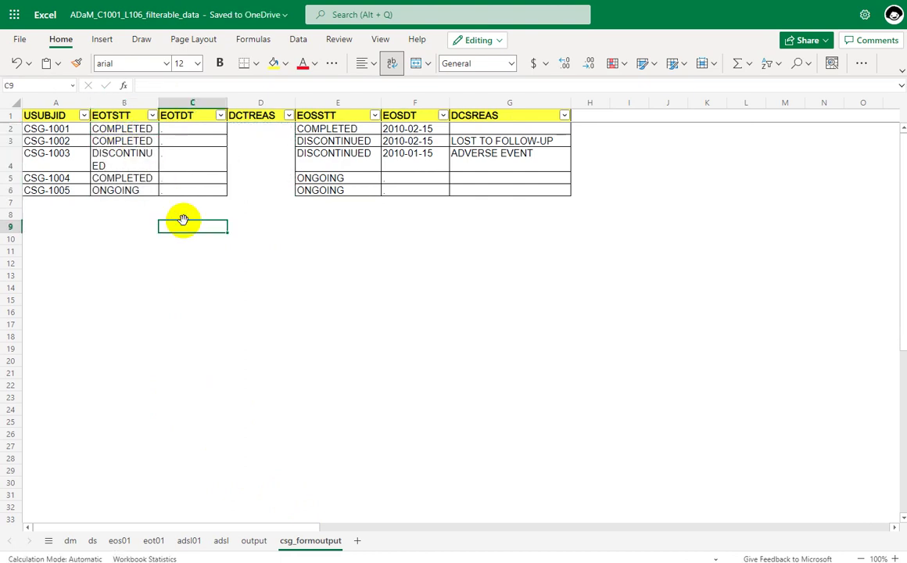
drag(158, 102, 190, 102)
Step: Copy the four filtered end-of-treatment DSSTDTC dates from the ds sheet into EOTDT cells C2:C5 of csg_formoutput
click(223, 128)
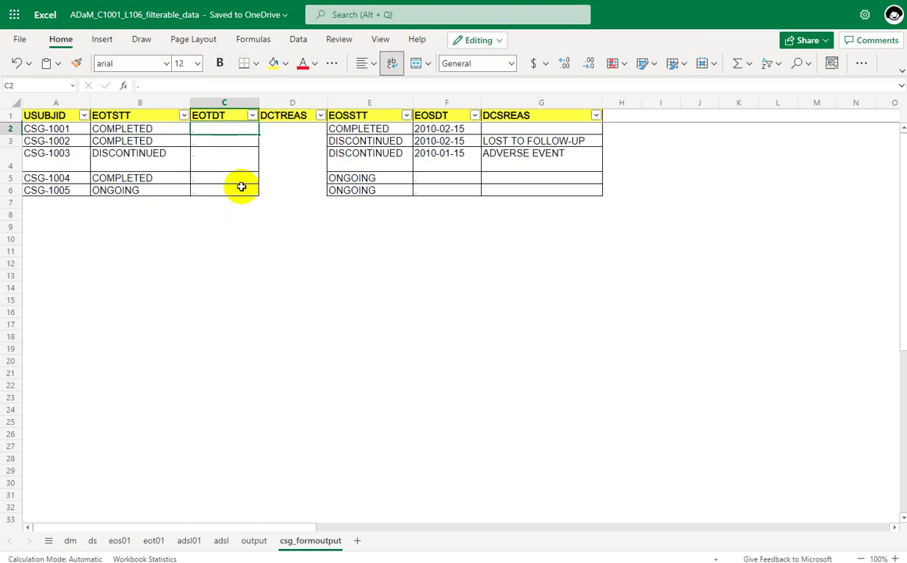
click(92, 541)
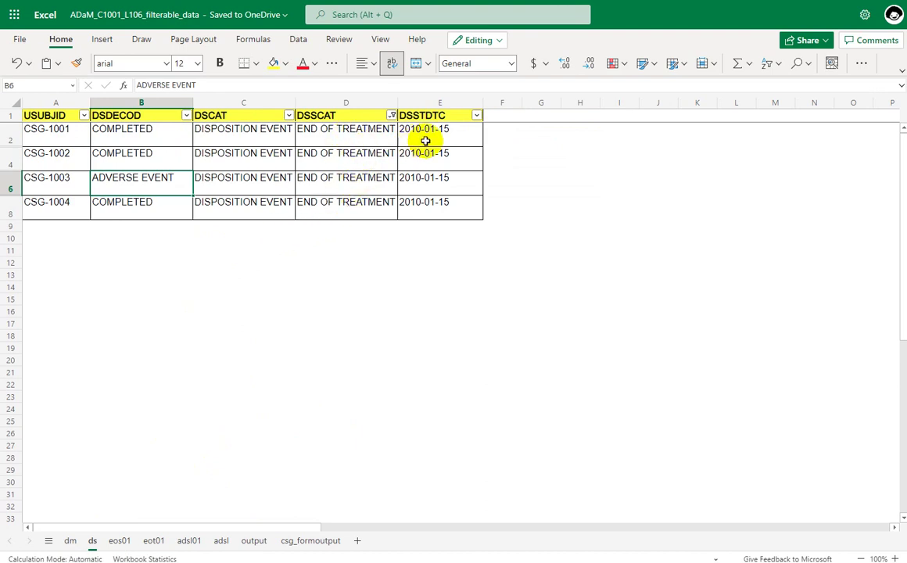
drag(447, 129, 415, 218)
key(ctrl+c)
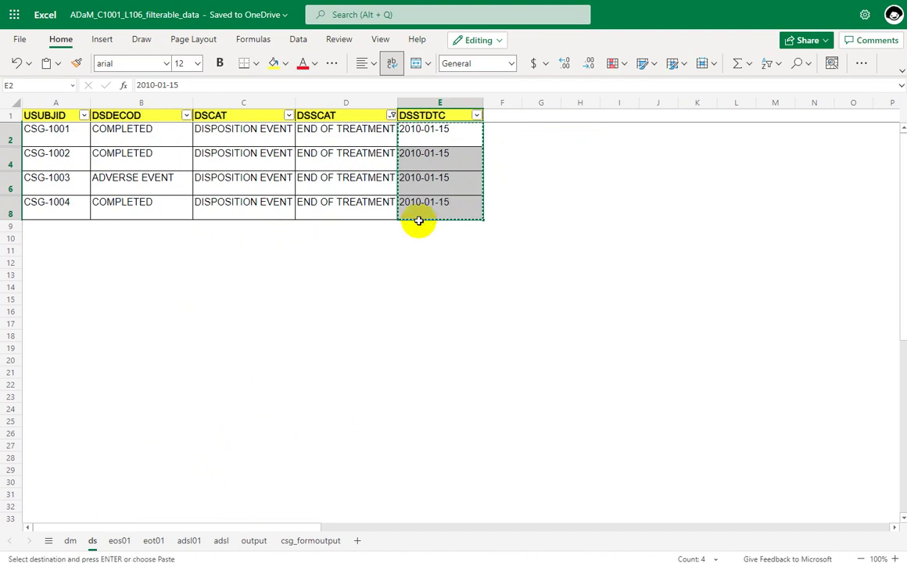
click(301, 546)
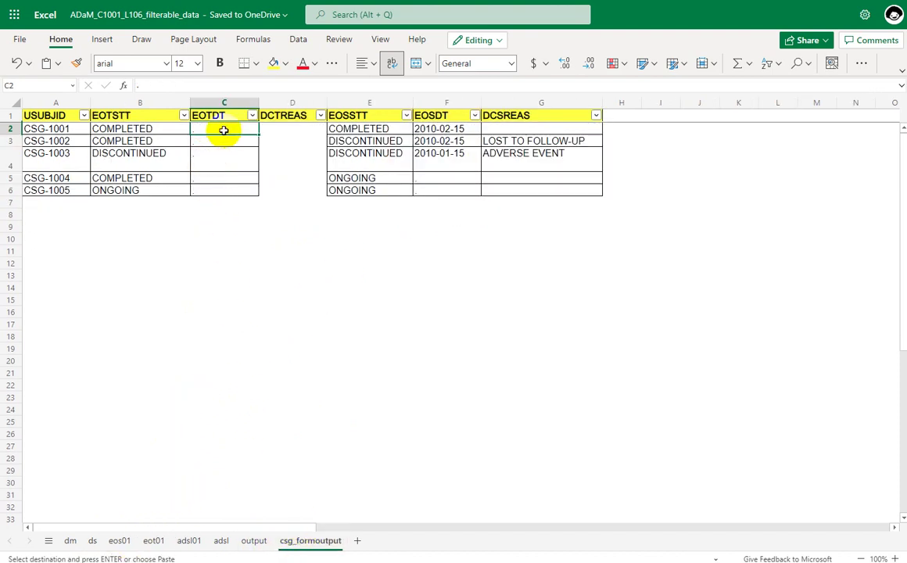
key(ctrl+v)
click(230, 227)
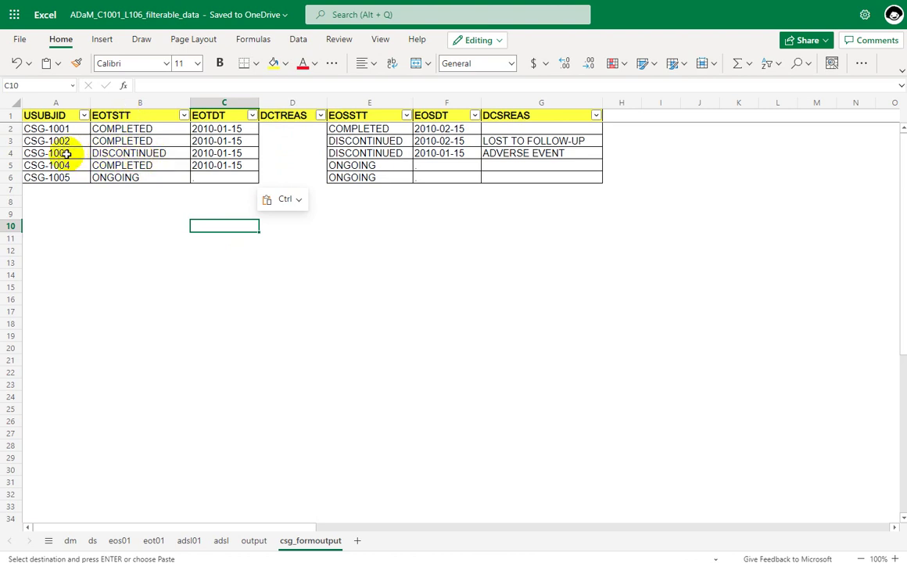
Step: Copy CSG-1003's ADVERSE EVENT value from the ds sheet into DCTREAS cell D4 of csg_formoutput and widen the DCTREAS column
click(158, 155)
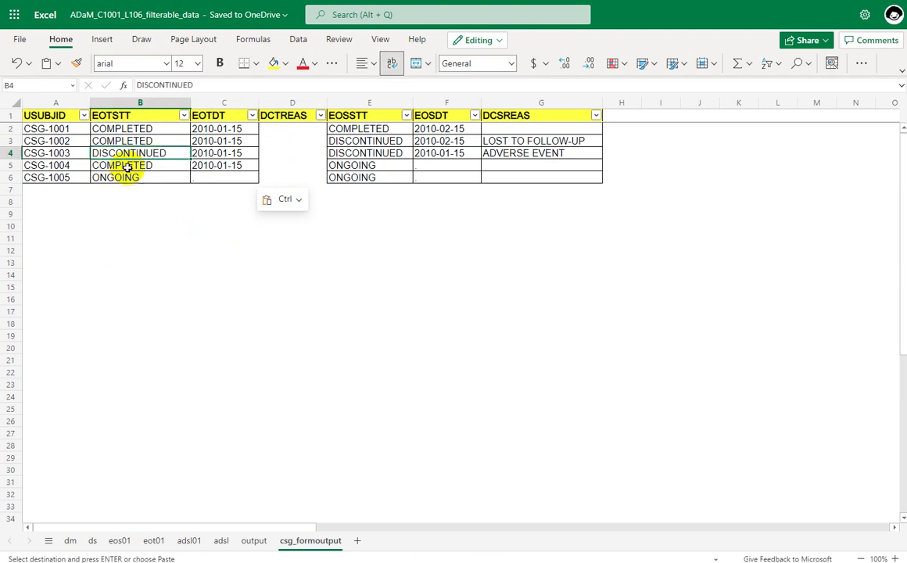
click(92, 544)
click(132, 188)
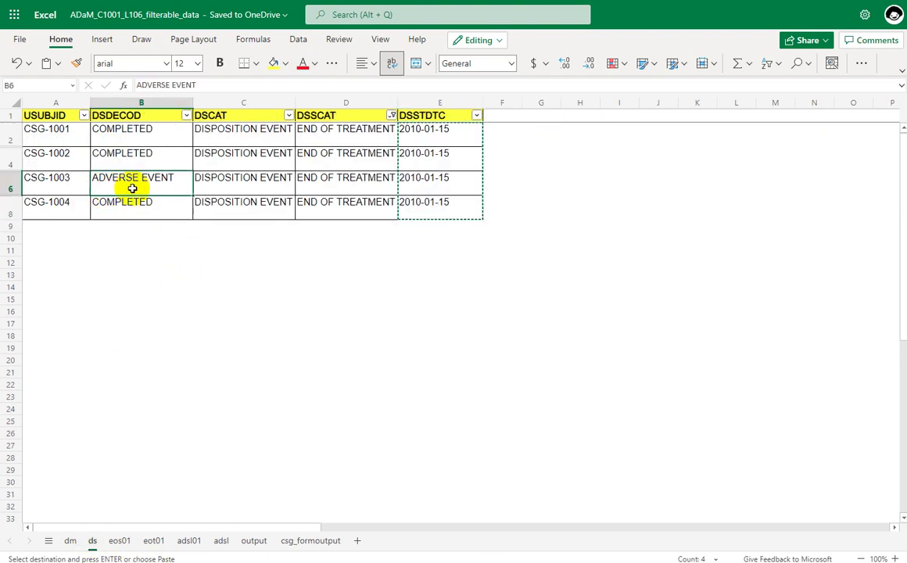
key(ctrl+c)
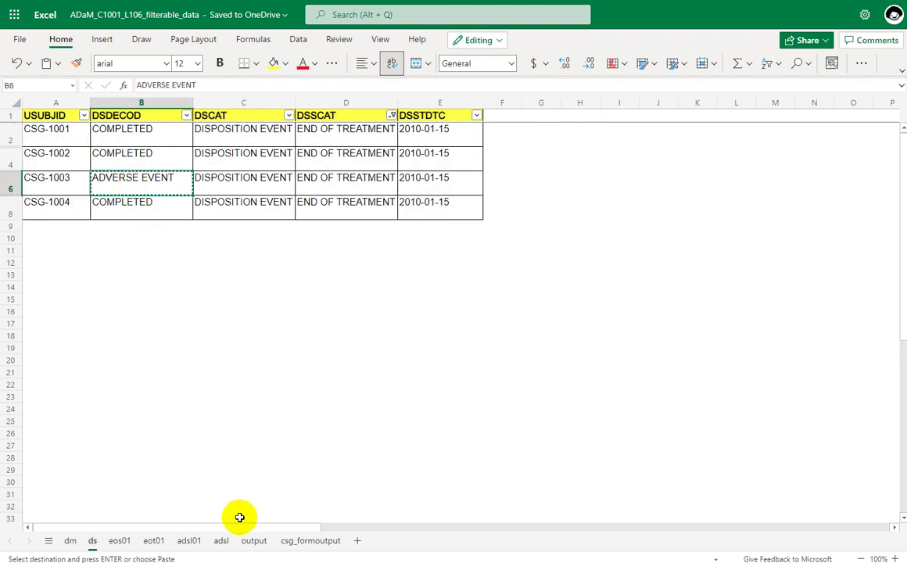
click(294, 539)
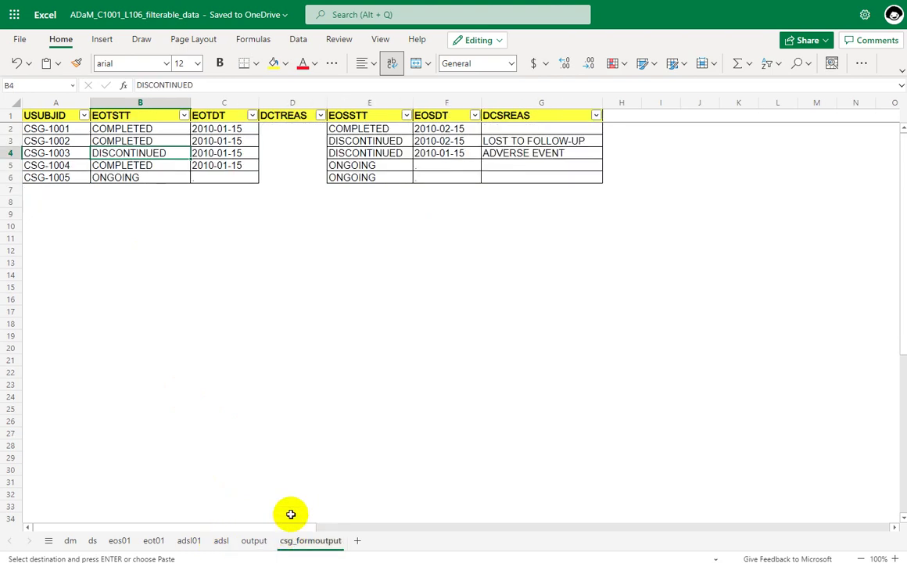
click(275, 153)
key(ctrl+v)
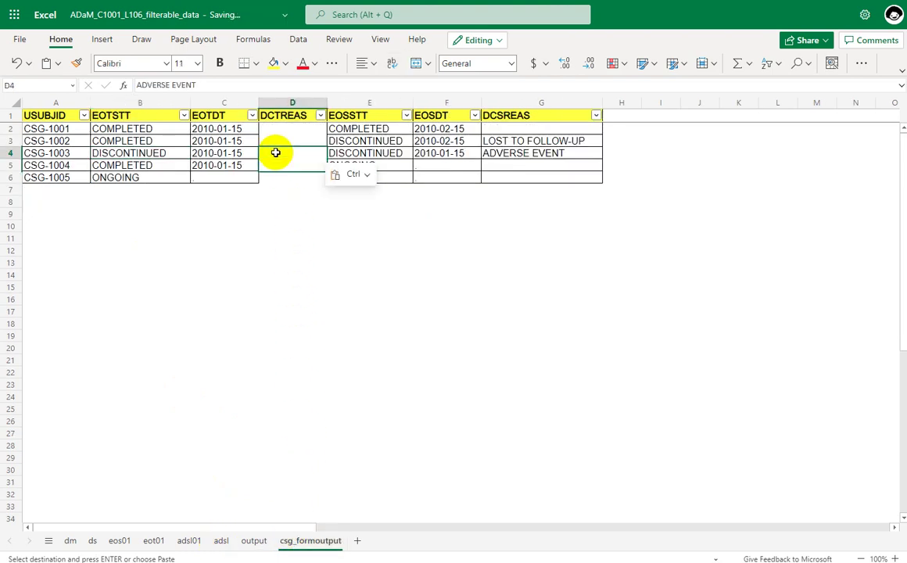
click(299, 248)
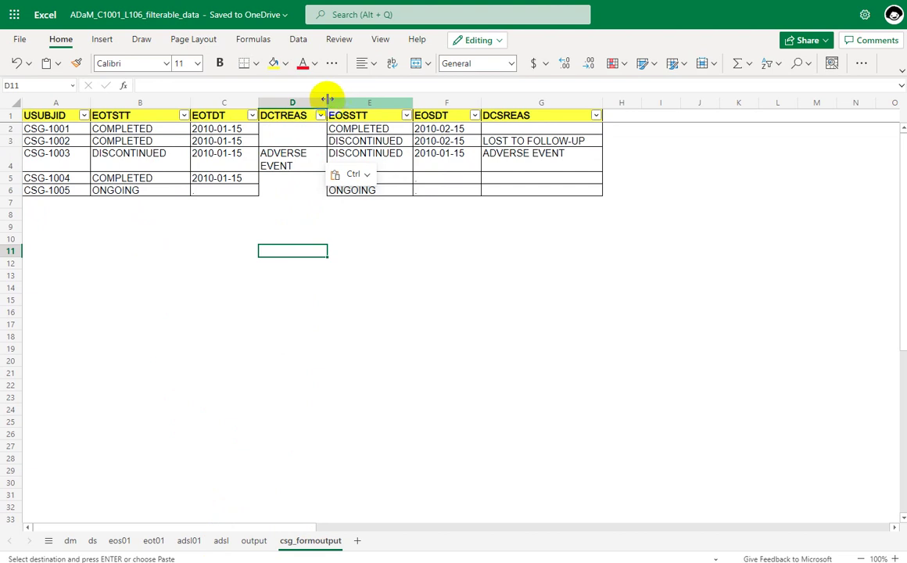
drag(327, 99, 367, 98)
click(156, 236)
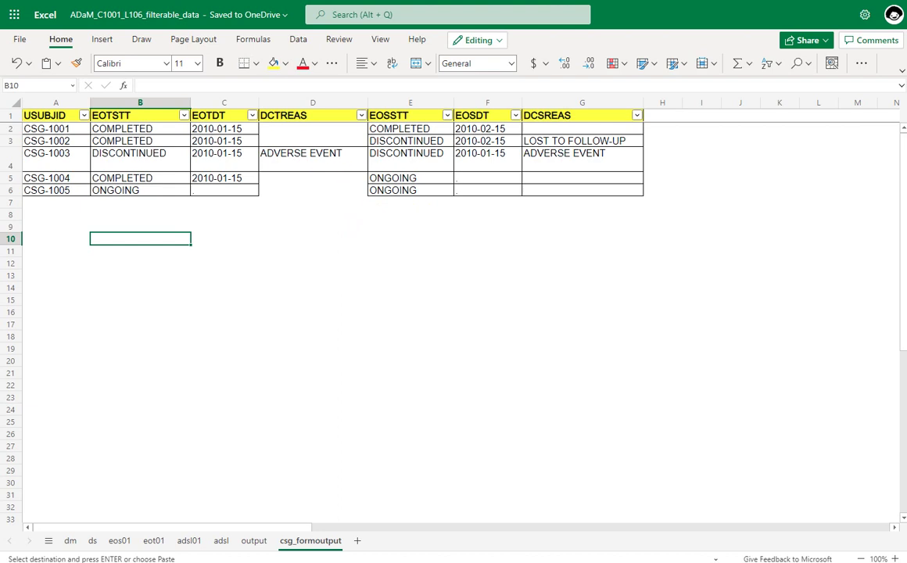
Step: Switch to SAS Studio and examine how the eos01 data step filters ds, derives eosdt, dcsreas and eosstt, and keeps variables
key(ctrl+Tab)
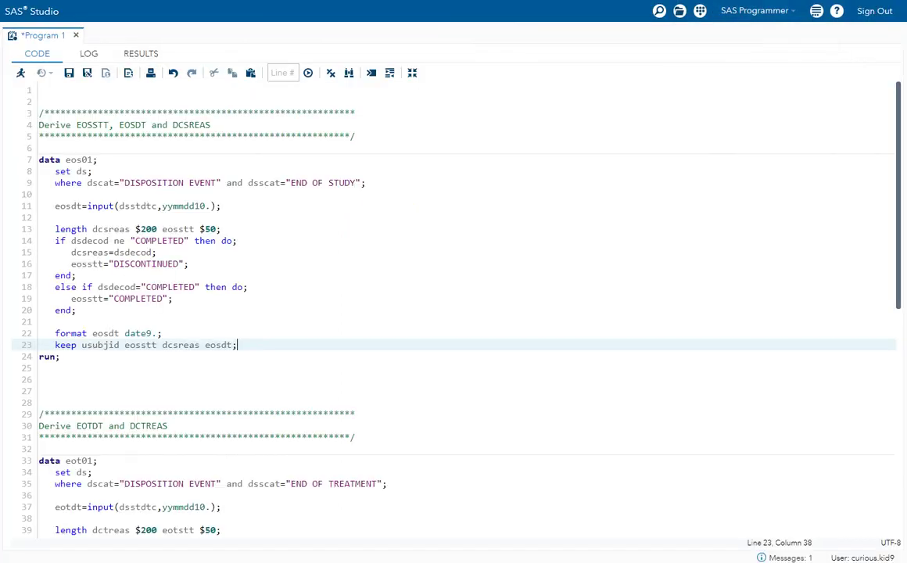
click(279, 308)
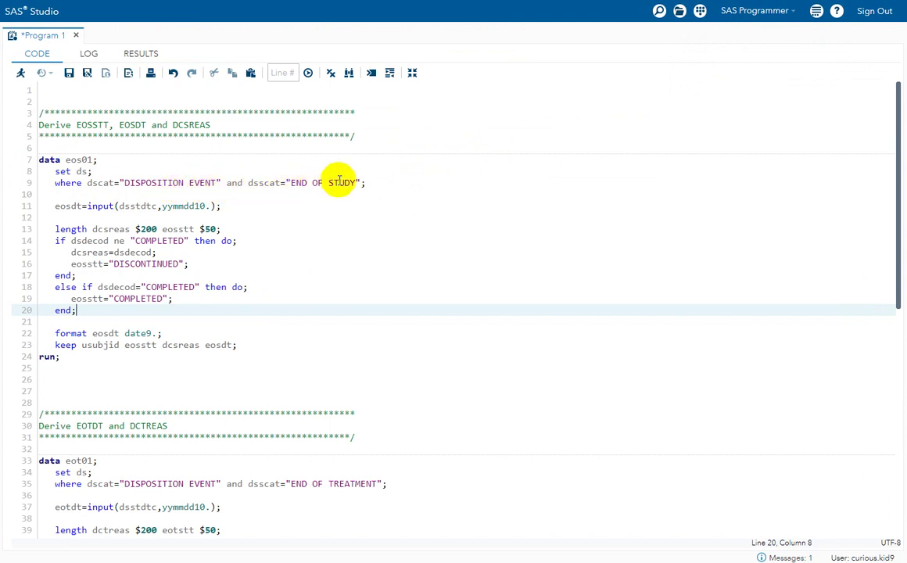
drag(377, 184, 45, 181)
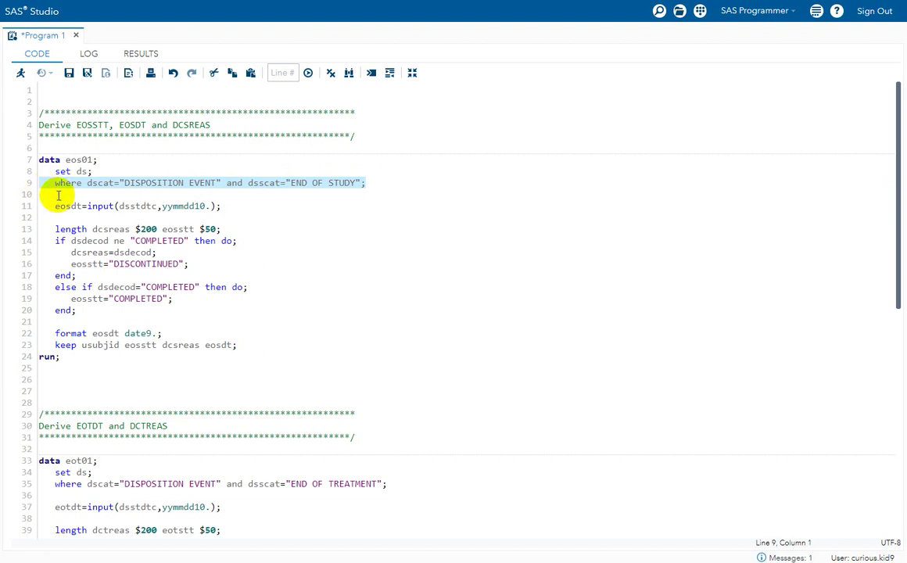
click(59, 194)
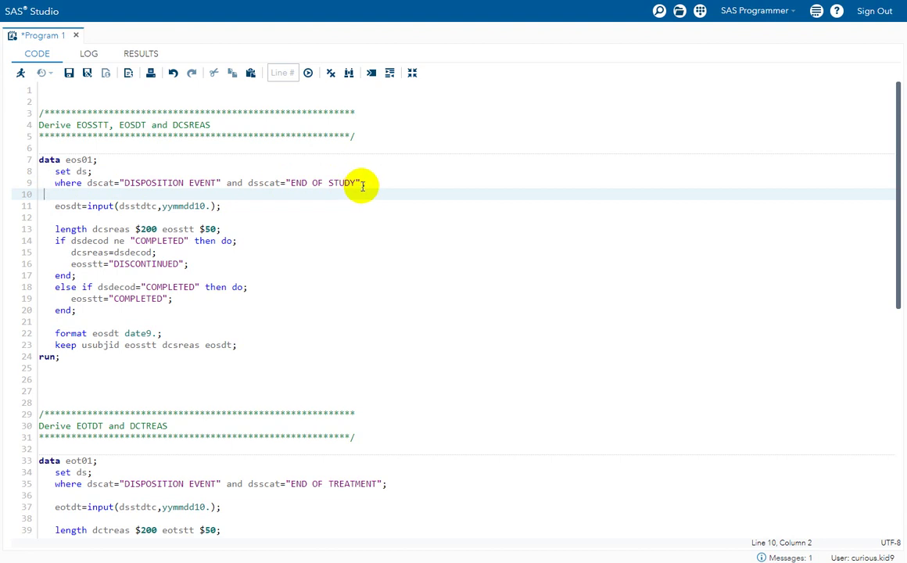
click(306, 205)
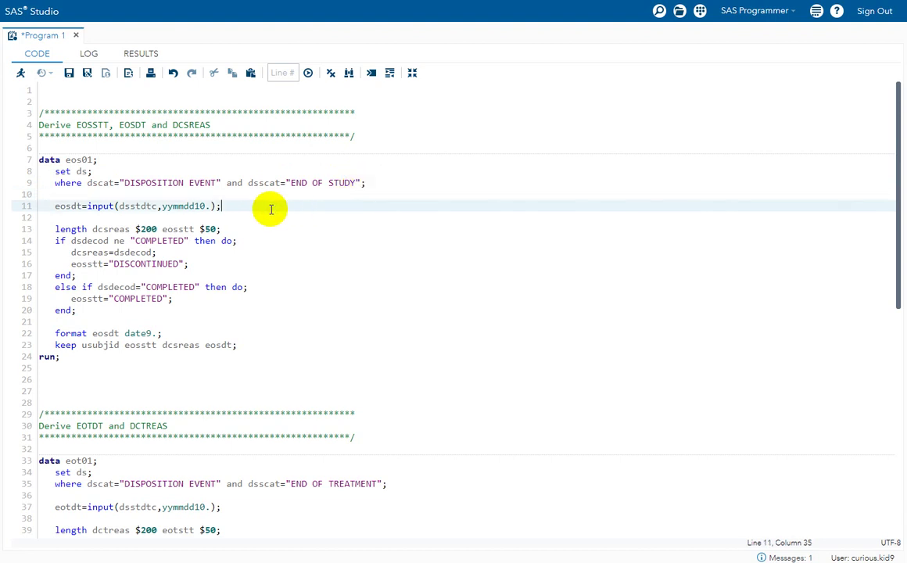
double_click(139, 206)
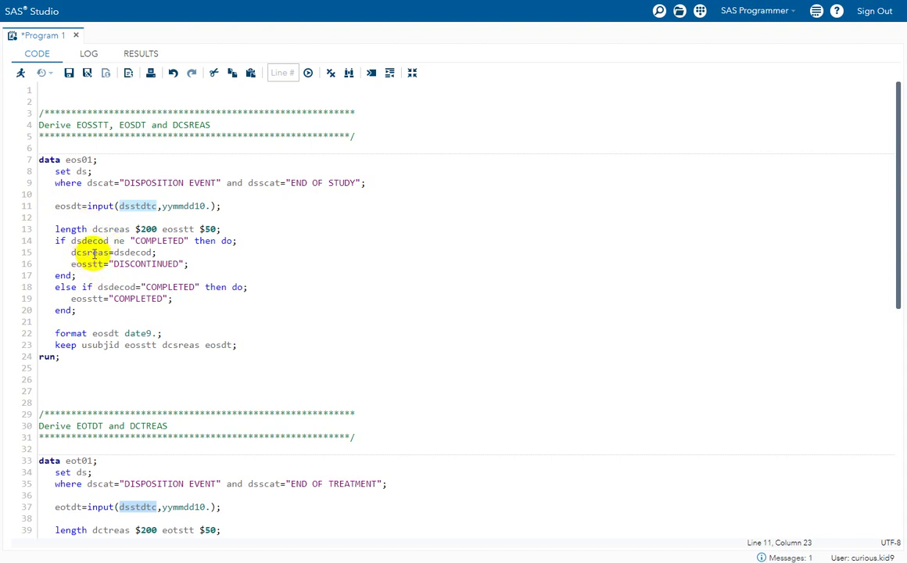
click(108, 273)
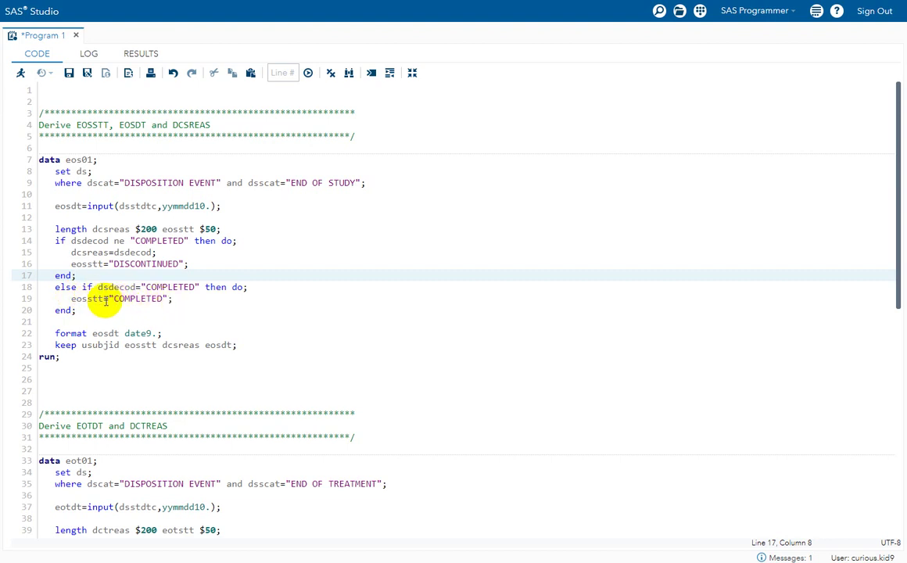
click(163, 298)
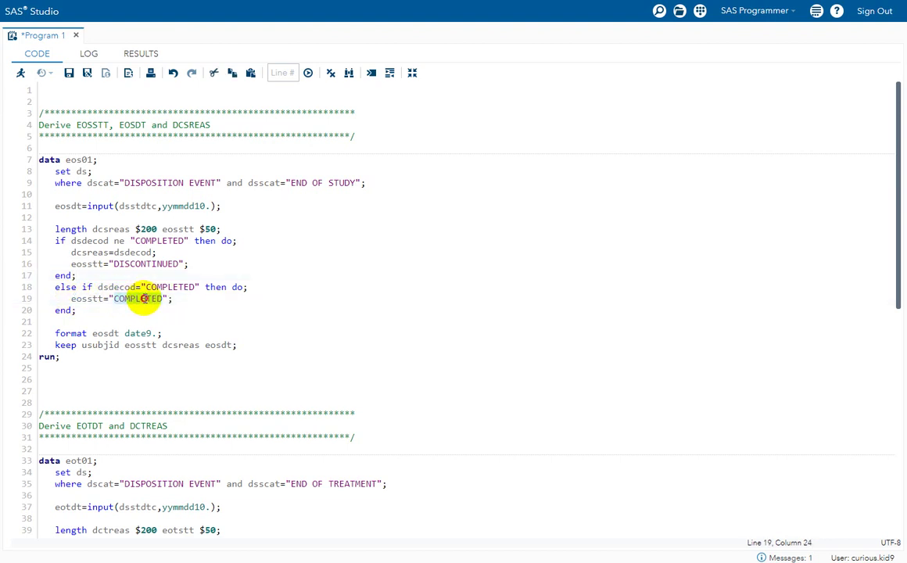
click(123, 367)
drag(81, 345, 235, 346)
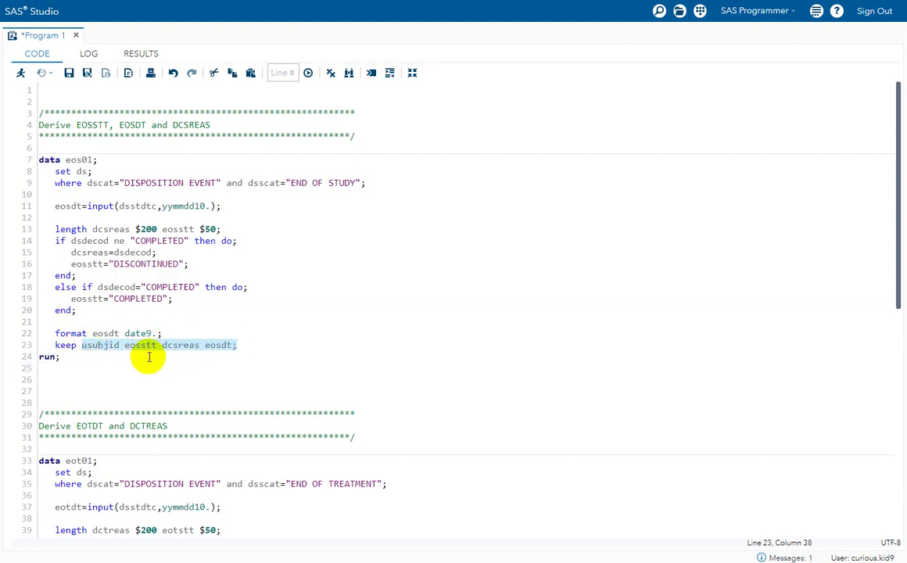
click(148, 357)
Step: Examine the eot01 data step and the adsl01 merge of dm, eos01 and eot01, including its in= flags and ONGOING assignments
scroll(148, 357, down, 10)
scroll(121, 280, up, 5)
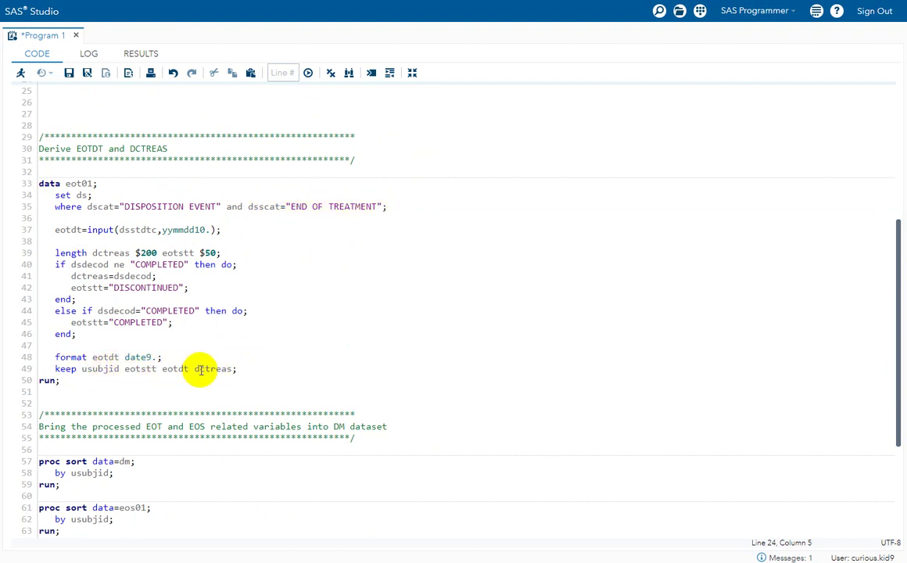
click(262, 374)
scroll(263, 373, down, 5)
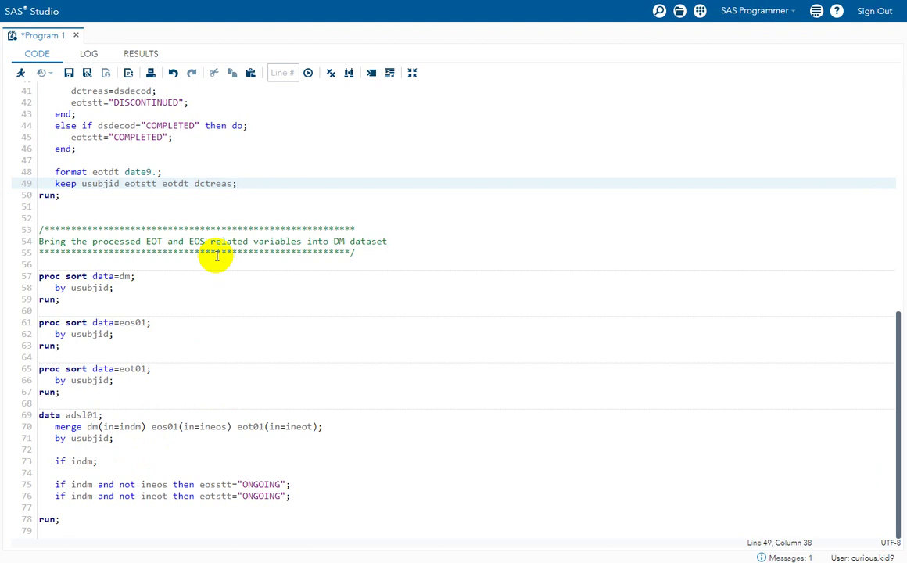
scroll(195, 252, up, 5)
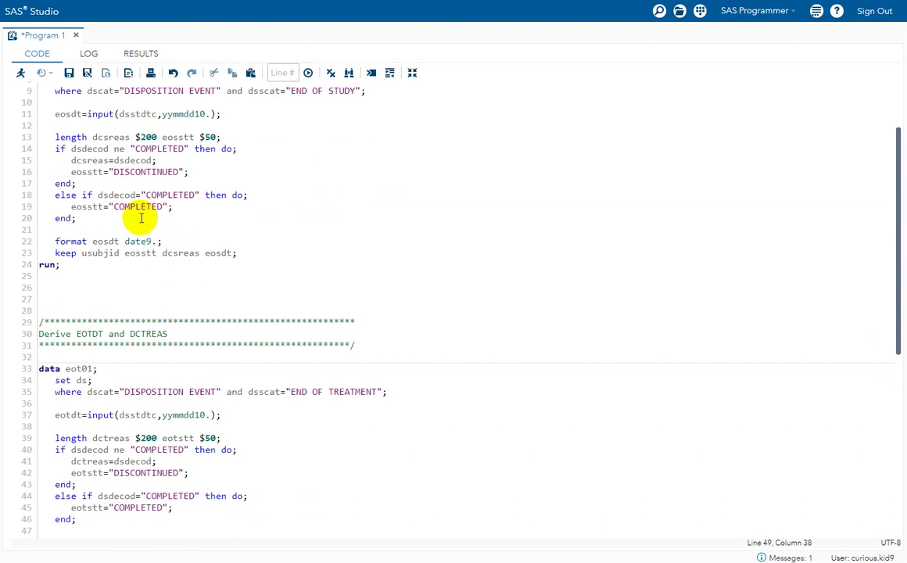
scroll(142, 217, down, 5)
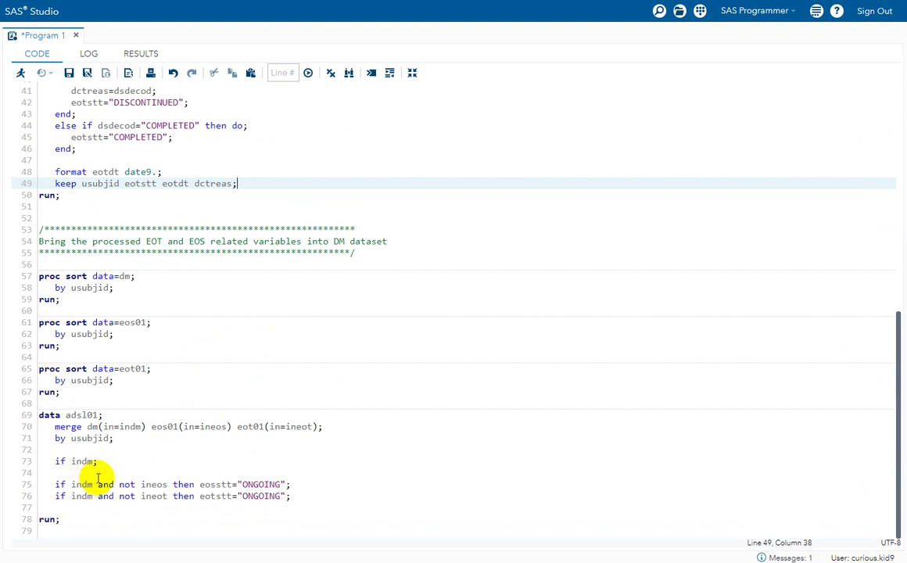
click(76, 485)
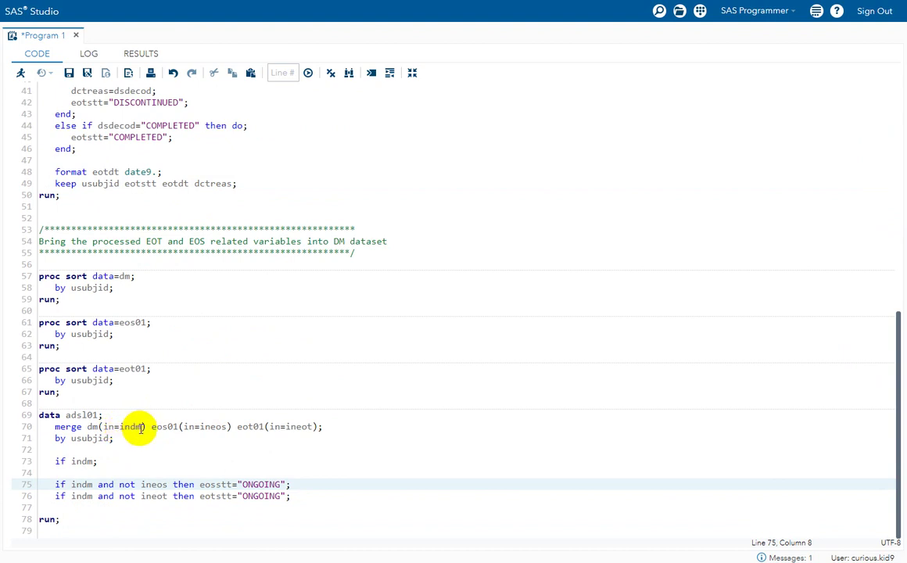
double_click(131, 427)
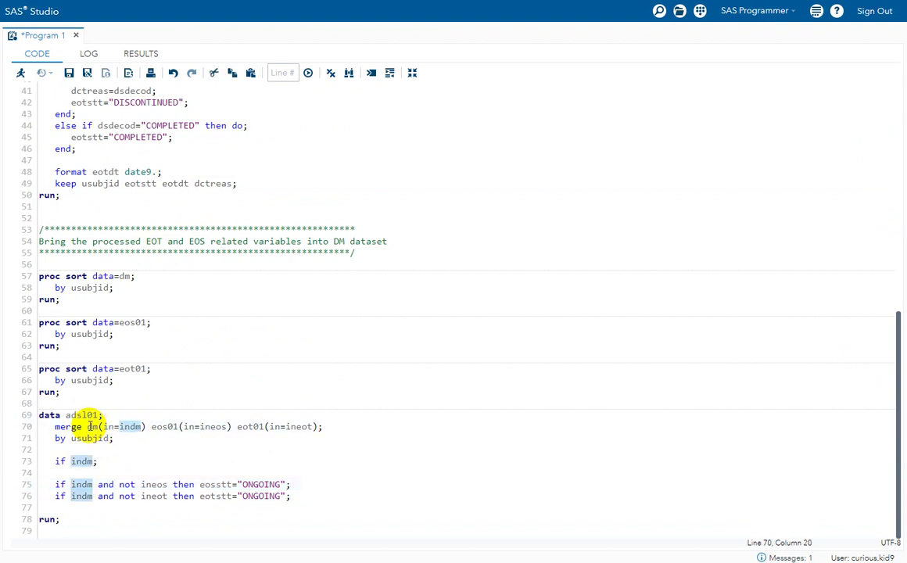
double_click(205, 427)
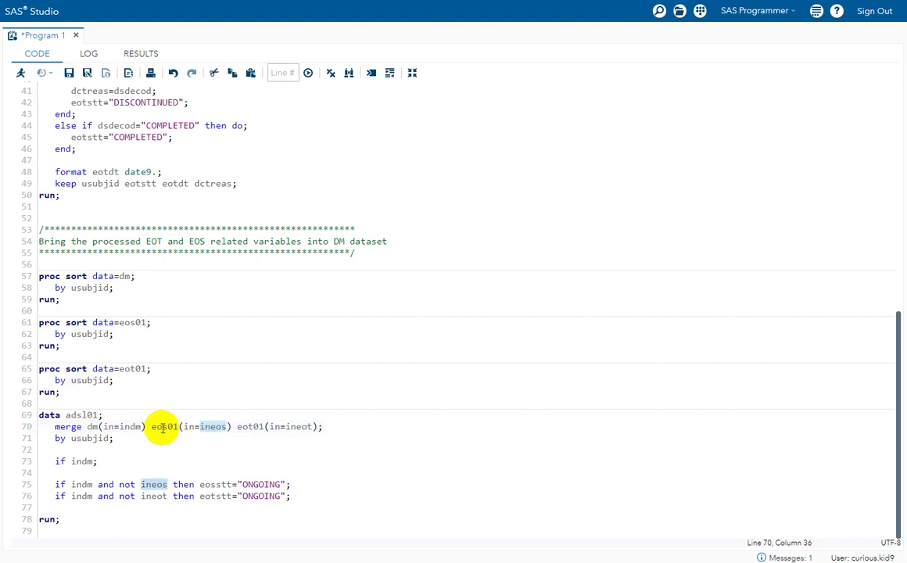
double_click(298, 427)
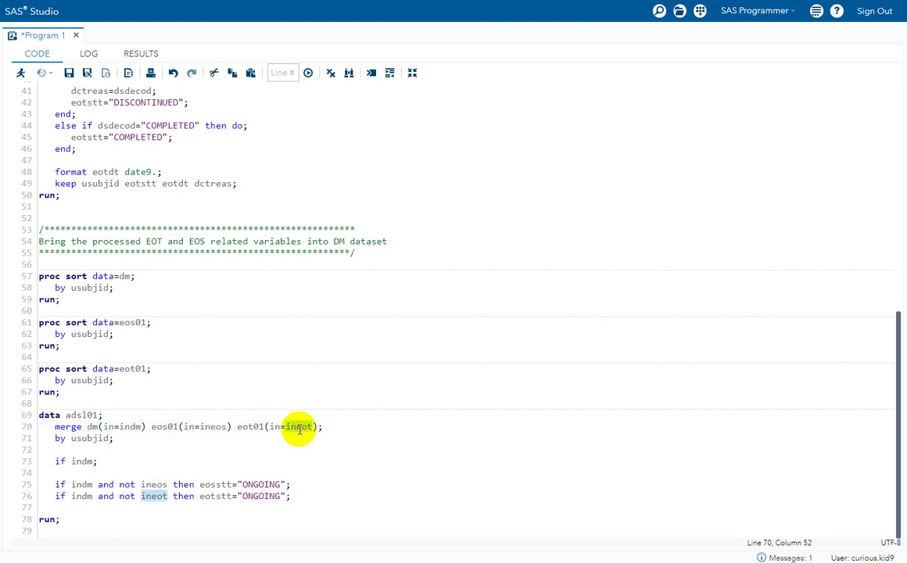
double_click(247, 427)
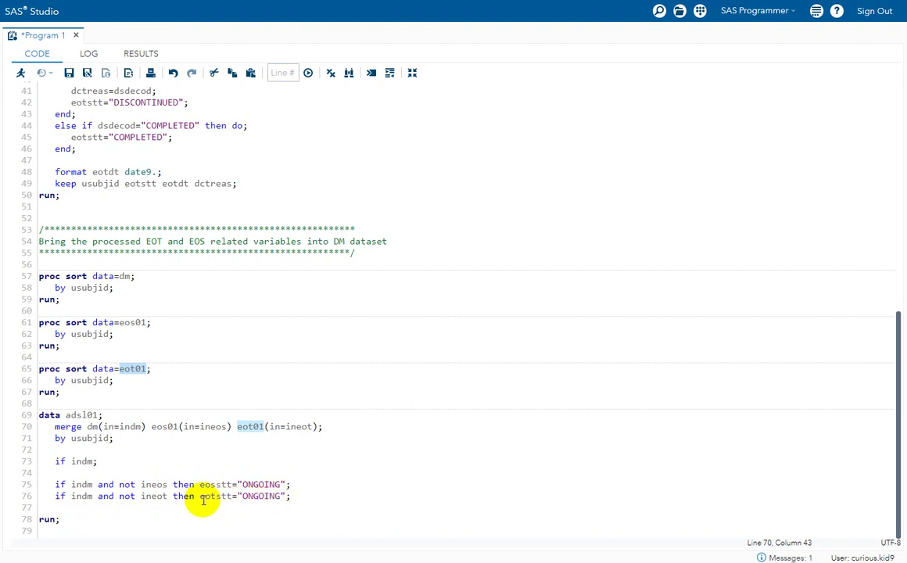
click(233, 395)
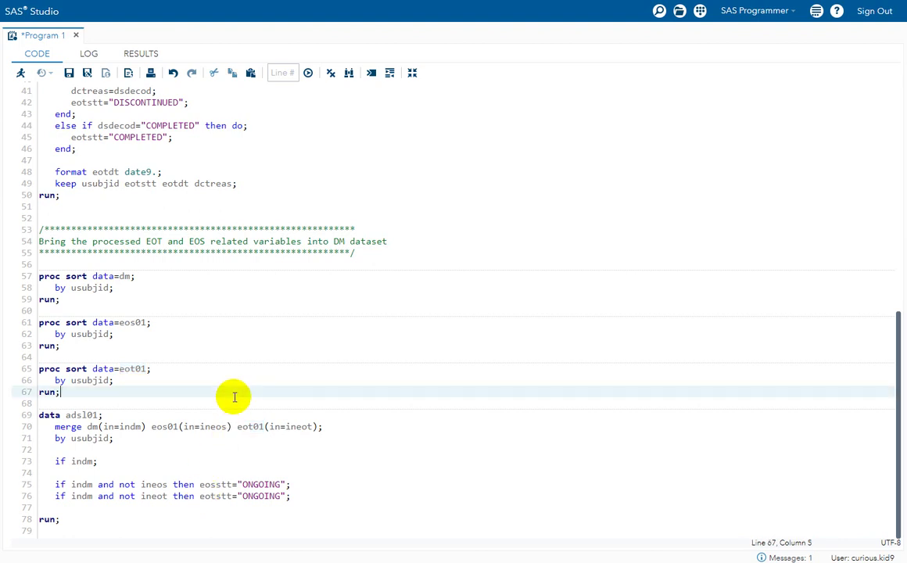